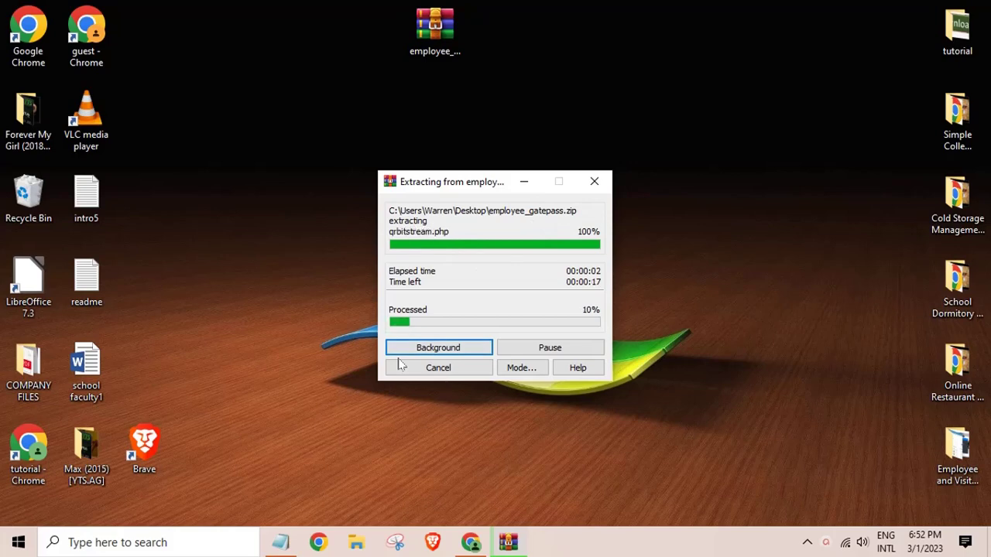
Leave WinRAR extracting employee_gatepass.zip in the background.
left_click(152, 551)
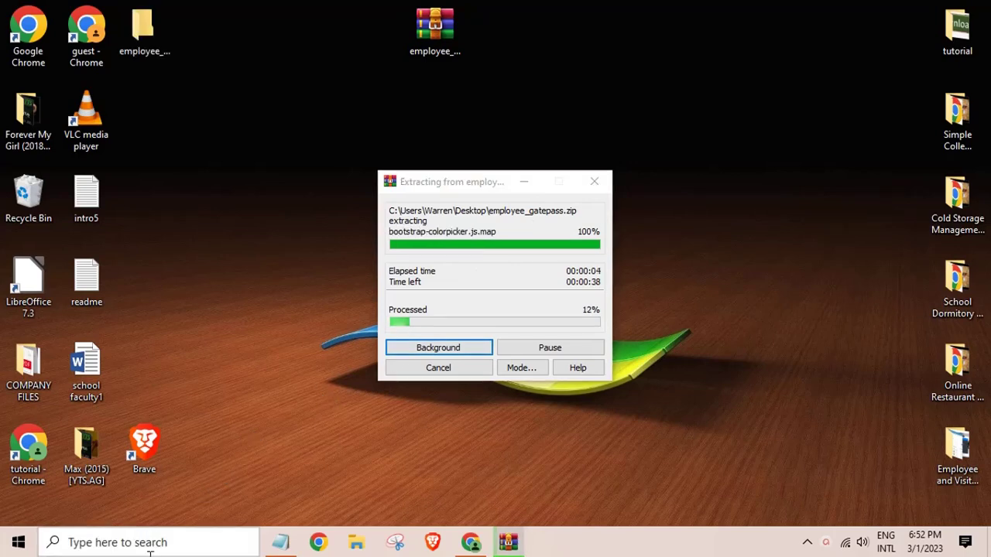
Search for 'xam' and launch the XAMPP Control Panel.
left_click(152, 539)
type("xa")
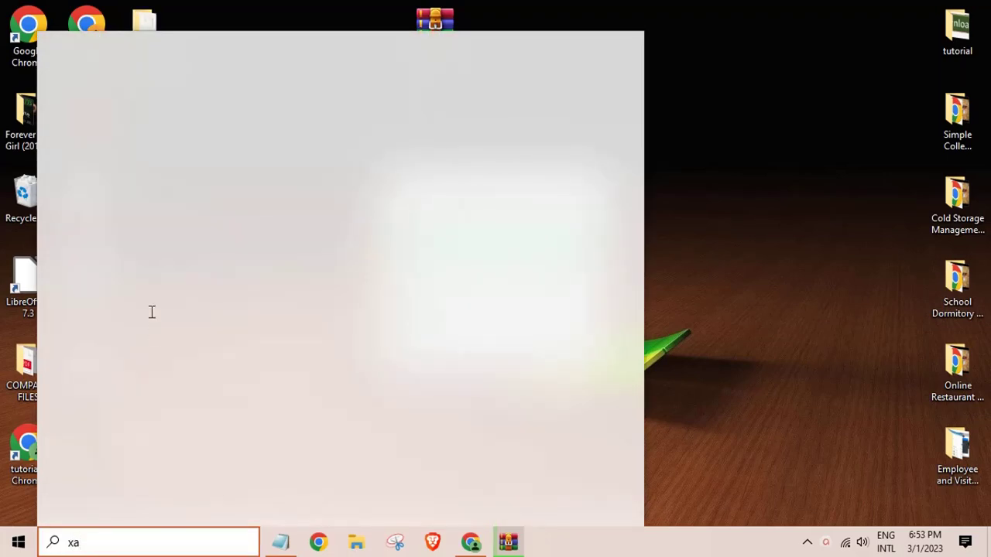
type("m")
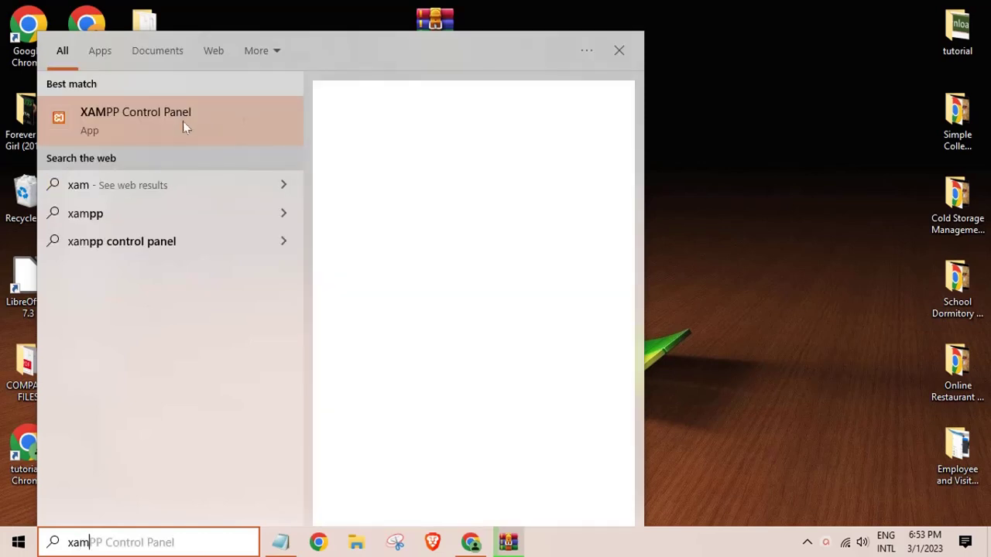
left_click(180, 121)
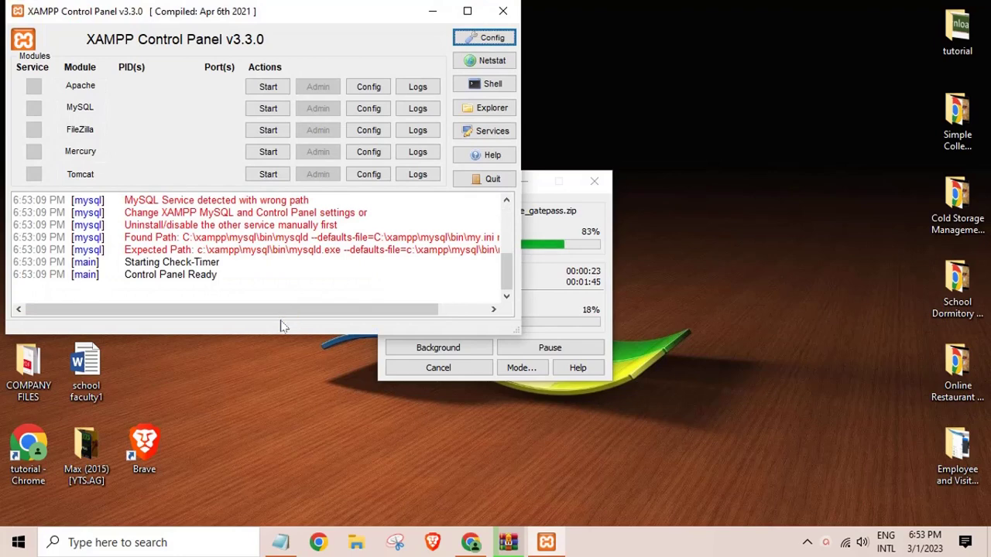
Start Apache and MySQL, retrying MySQL, then minimize the XAMPP Control Panel.
left_click(267, 87)
left_click(264, 110)
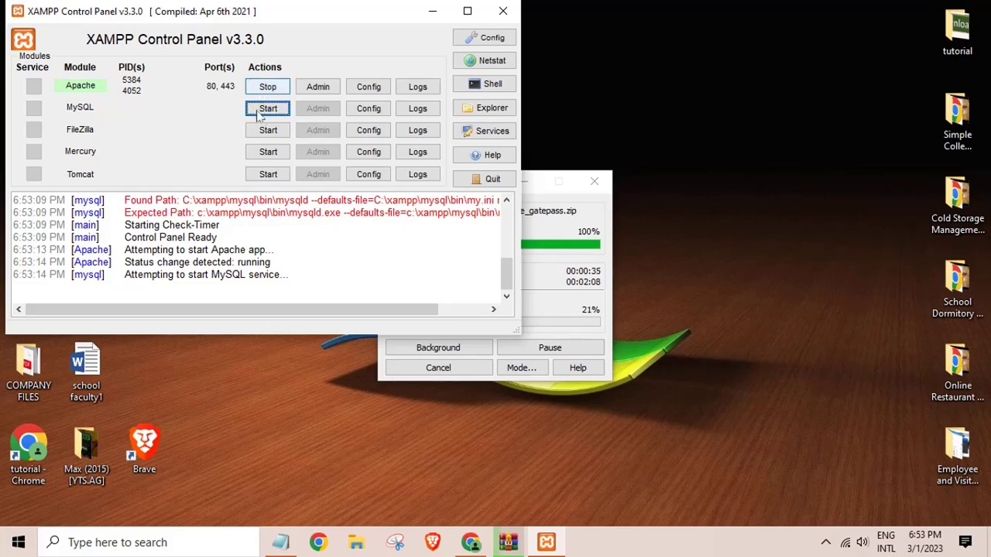
left_click(262, 113)
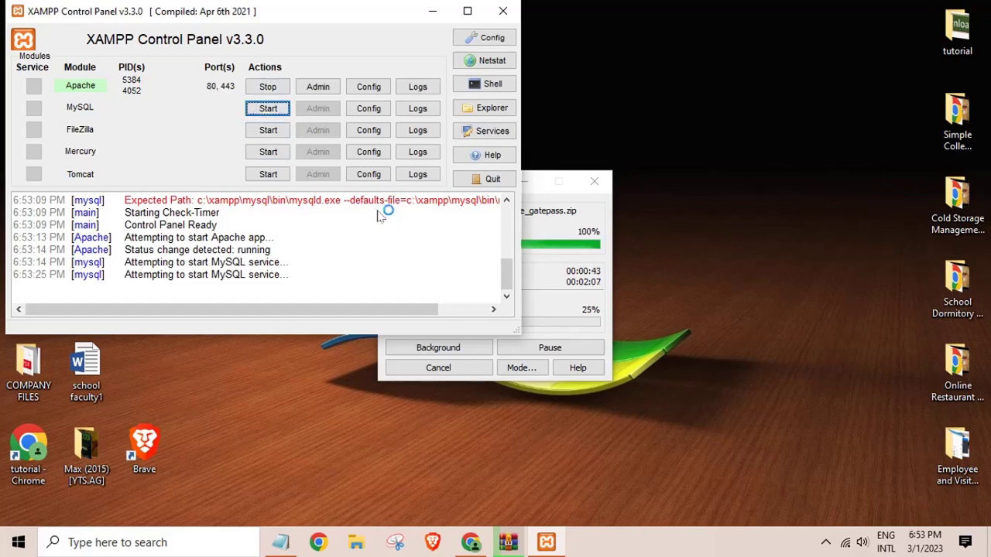
left_click(552, 297)
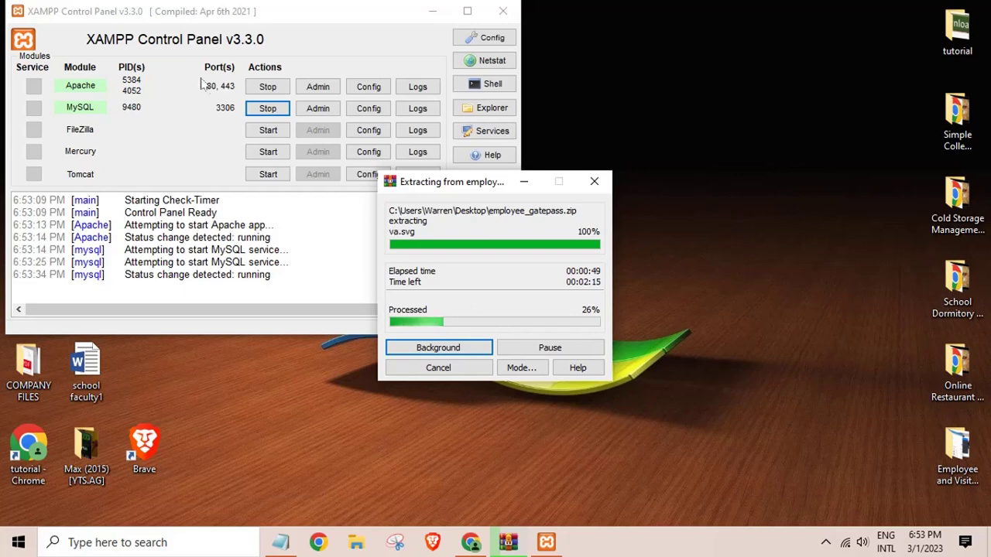
left_click(432, 10)
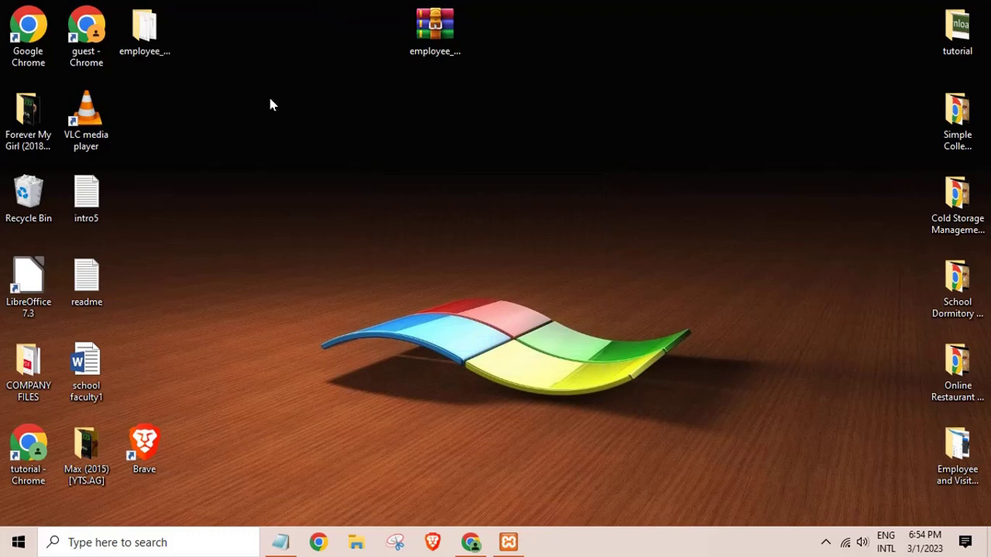
Open the extracted employee_gatepass folder and launch its readme file.
left_click_drag(135, 50, 367, 135)
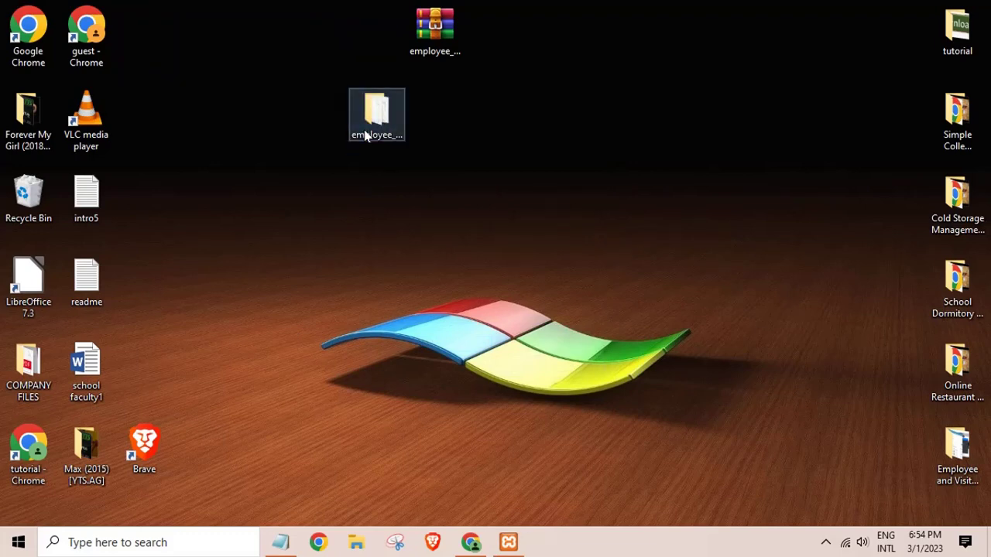
double_click(367, 135)
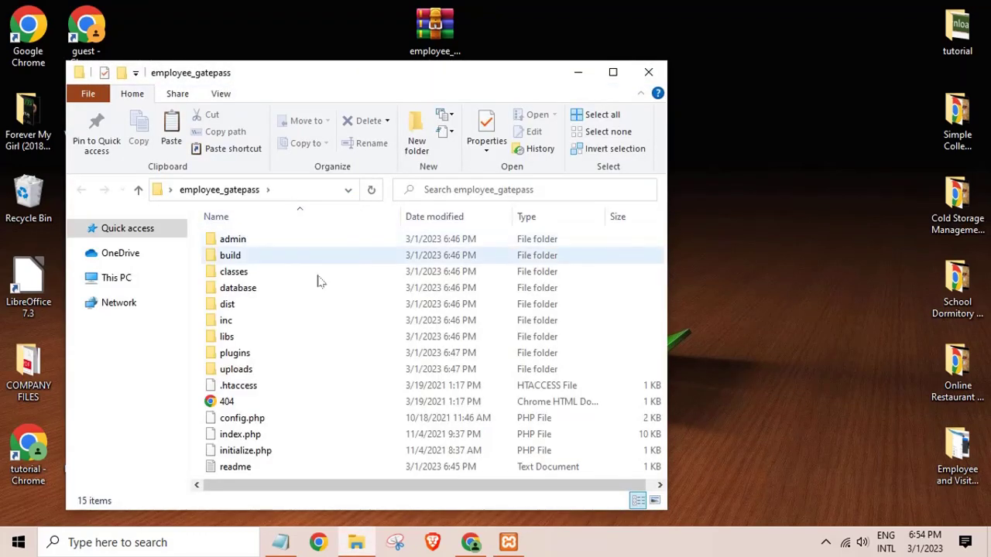
left_click(246, 469)
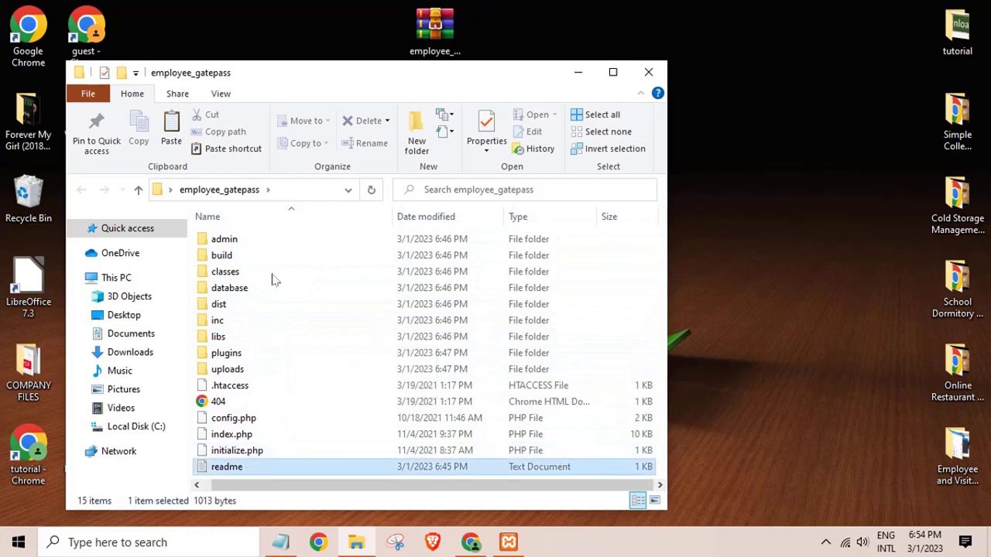
key("Return")
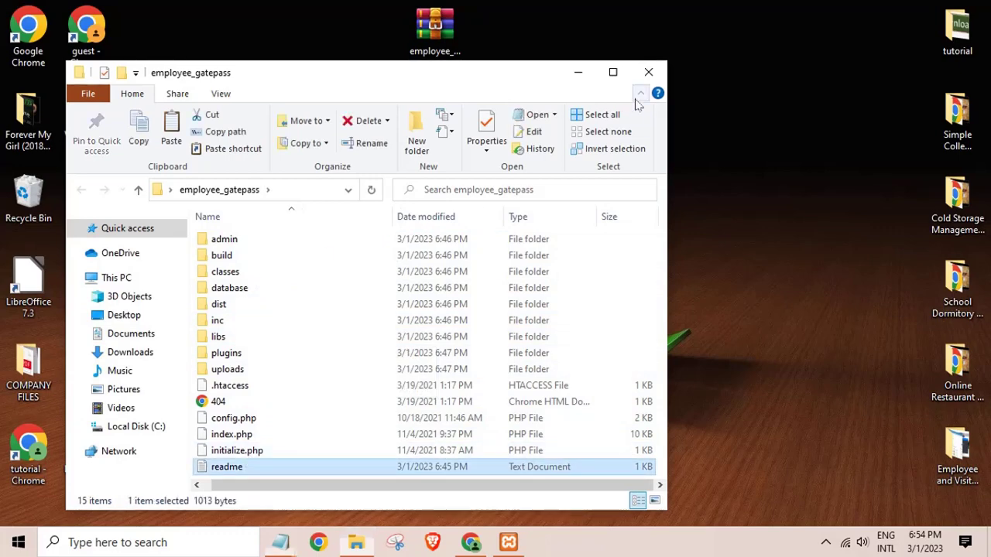
Maximize the readme and highlight the folder name, root-directory paste step and database name.
left_click(798, 244)
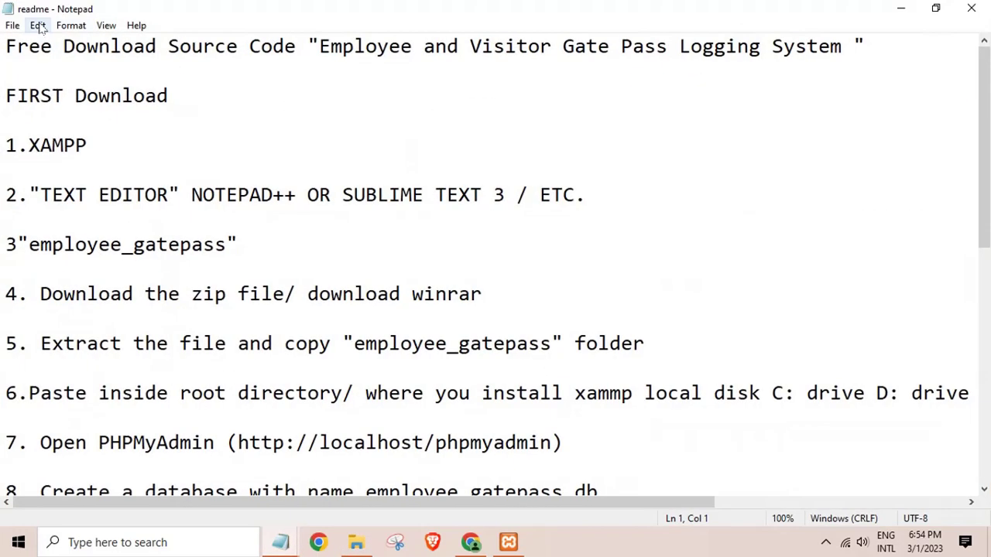
left_click_drag(6, 47, 818, 60)
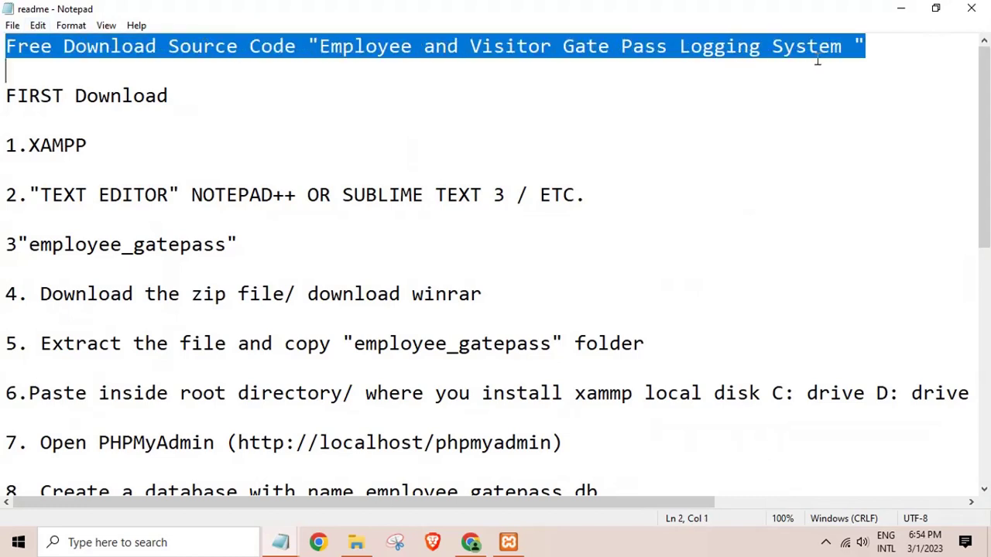
left_click(648, 111)
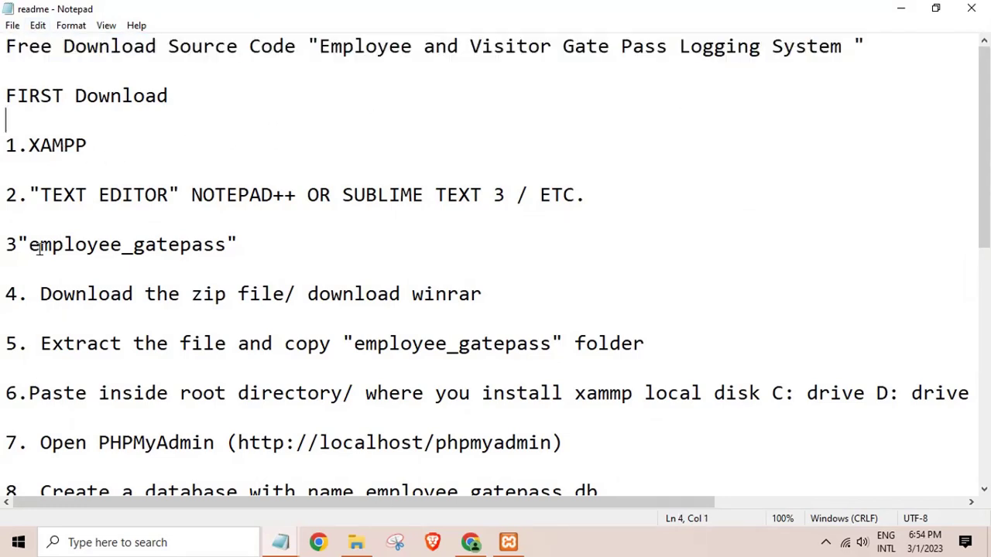
left_click_drag(30, 246, 135, 270)
left_click(75, 299)
left_click_drag(354, 345, 555, 353)
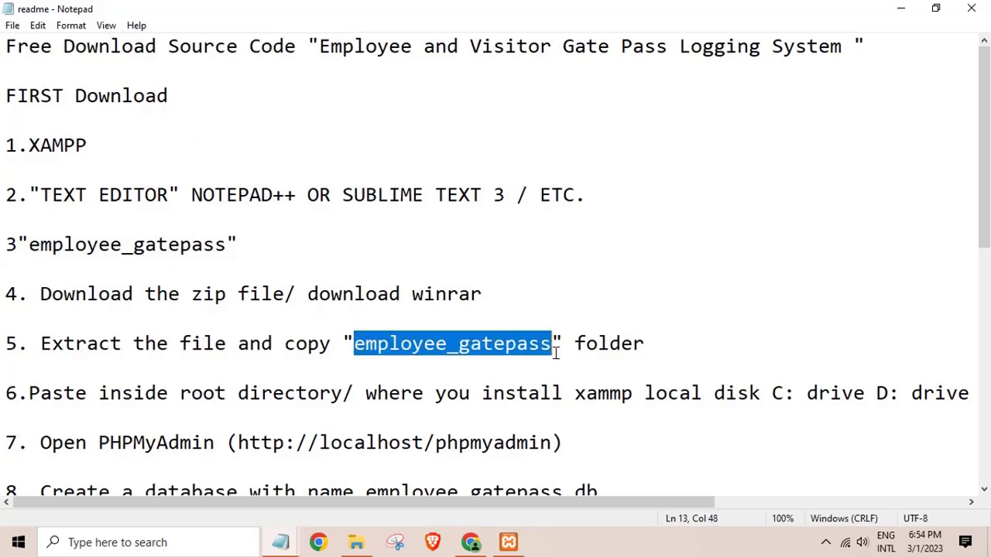
left_click(187, 393)
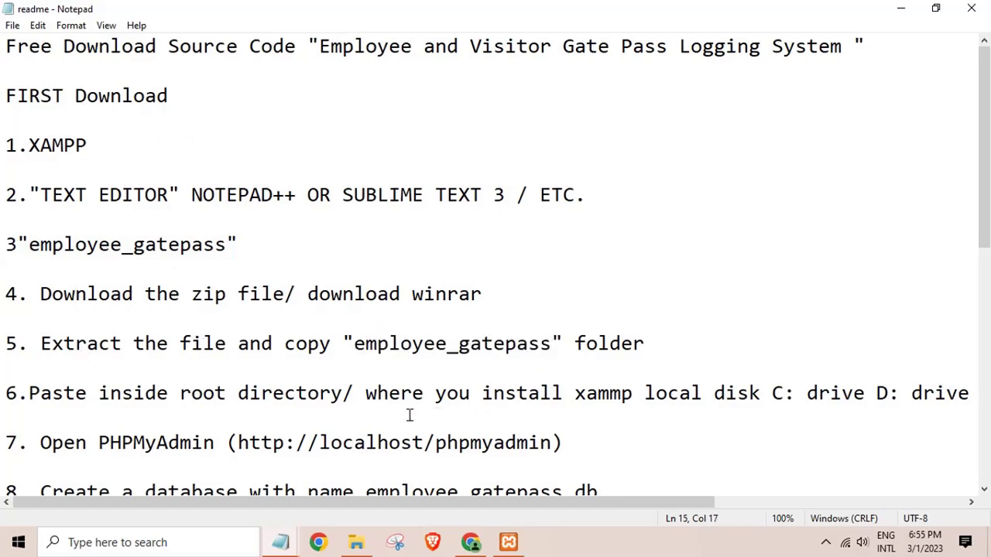
scroll(410, 415, "down", 1)
left_click_drag(52, 320, 529, 325)
left_click(161, 370)
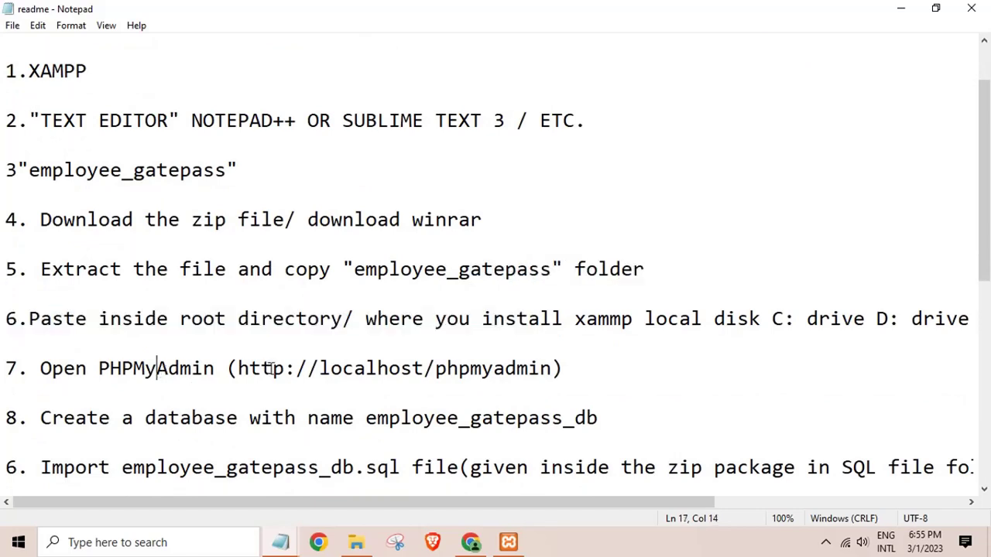
left_click_drag(70, 422, 604, 429)
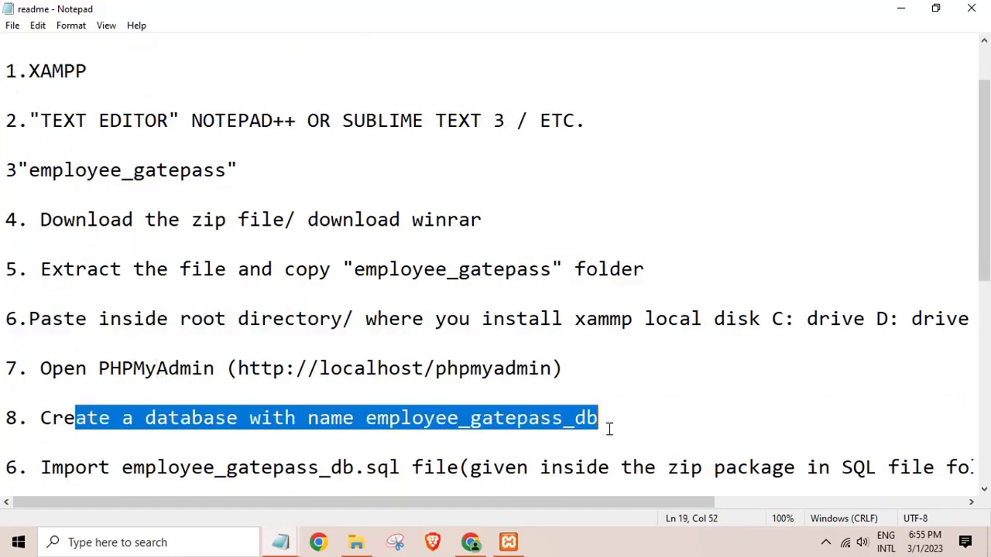
left_click(589, 432)
Highlight the SQL import step, localhost/employee_gatepass address and admin login lines, then close Notepad.
scroll(564, 426, "down", 2)
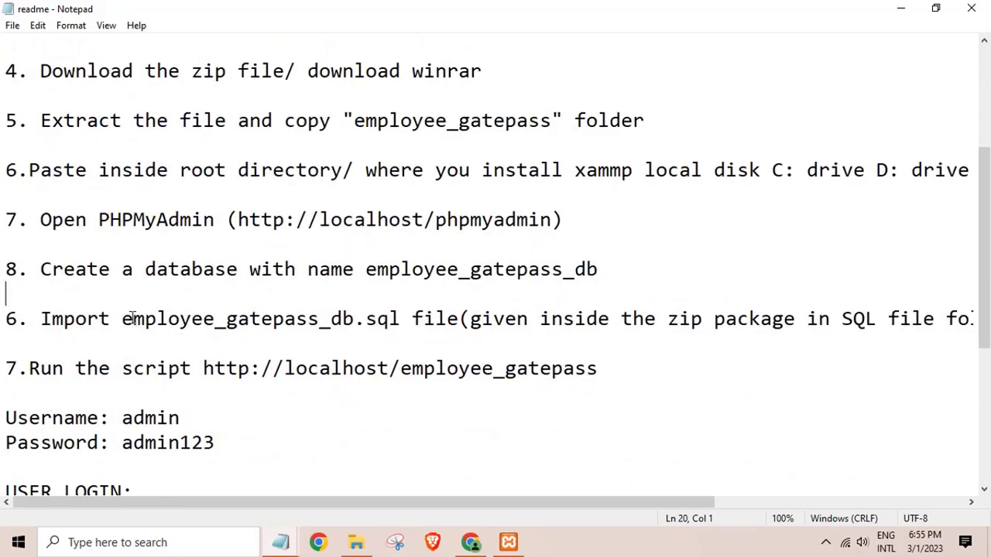
left_click_drag(132, 318, 673, 322)
left_click(818, 324)
left_click_drag(549, 504, 398, 500)
left_click_drag(287, 373, 623, 387)
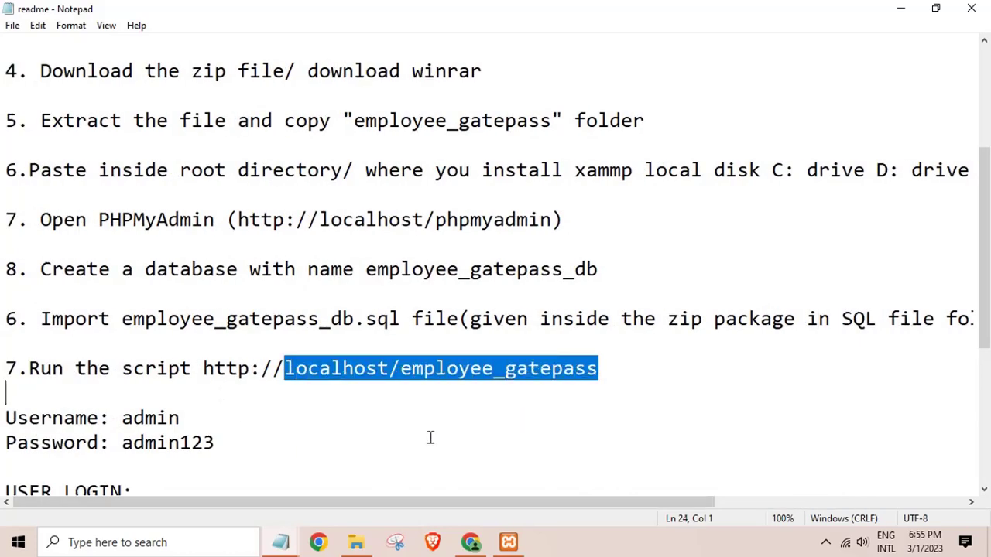
left_click(134, 418)
left_click(123, 418)
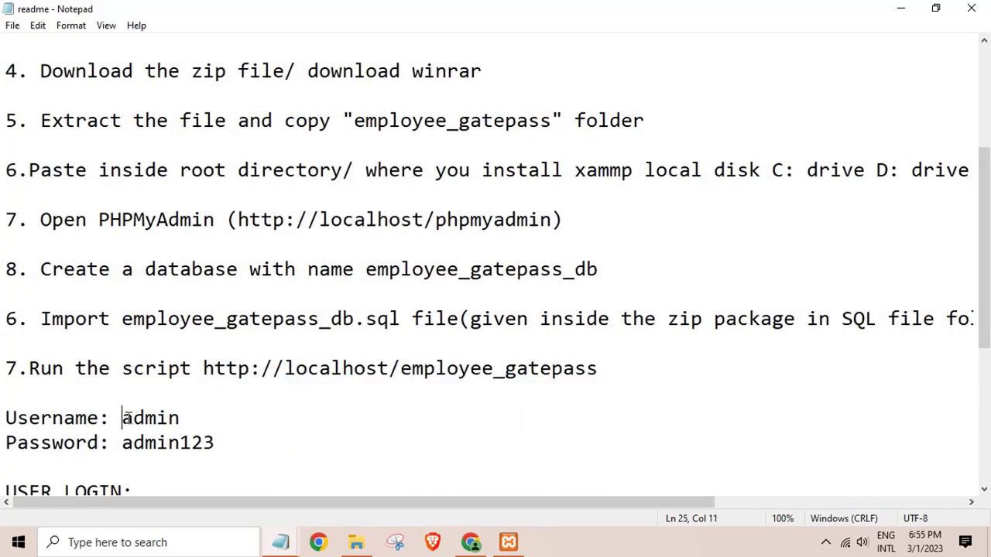
left_click_drag(123, 418, 226, 420)
left_click(131, 448)
left_click_drag(131, 447, 274, 451)
left_click(274, 451)
scroll(164, 452, "down", 4)
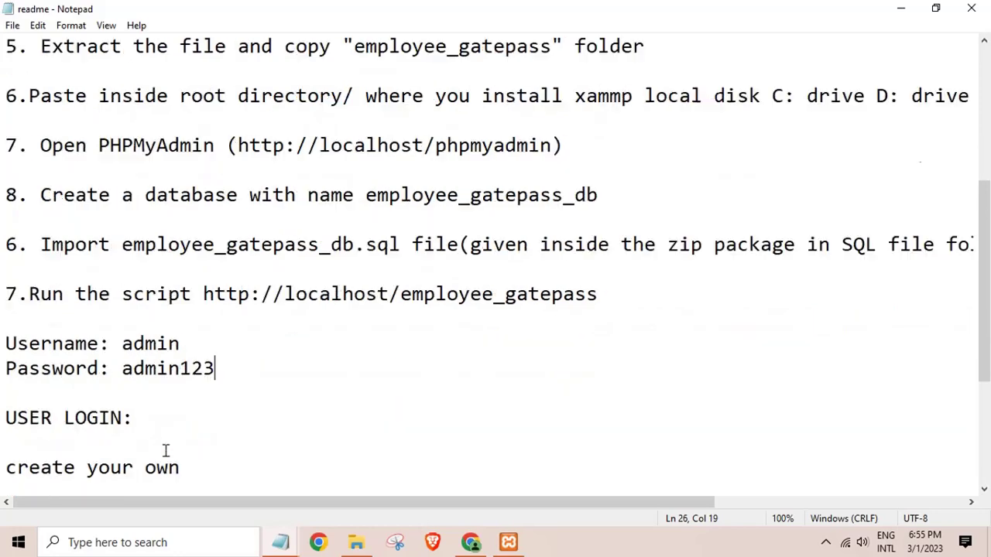
left_click_drag(411, 411, 877, 414)
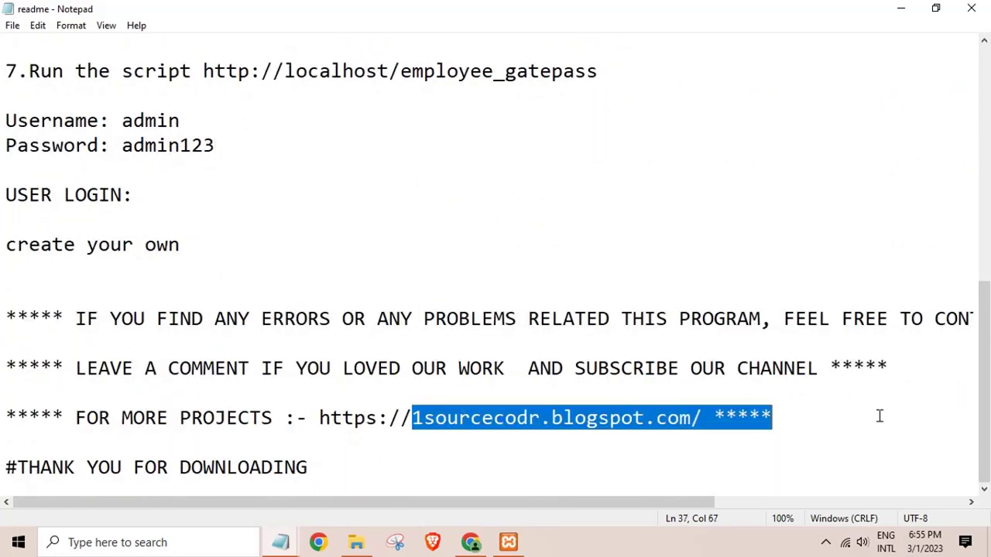
left_click(782, 425)
left_click(971, 8)
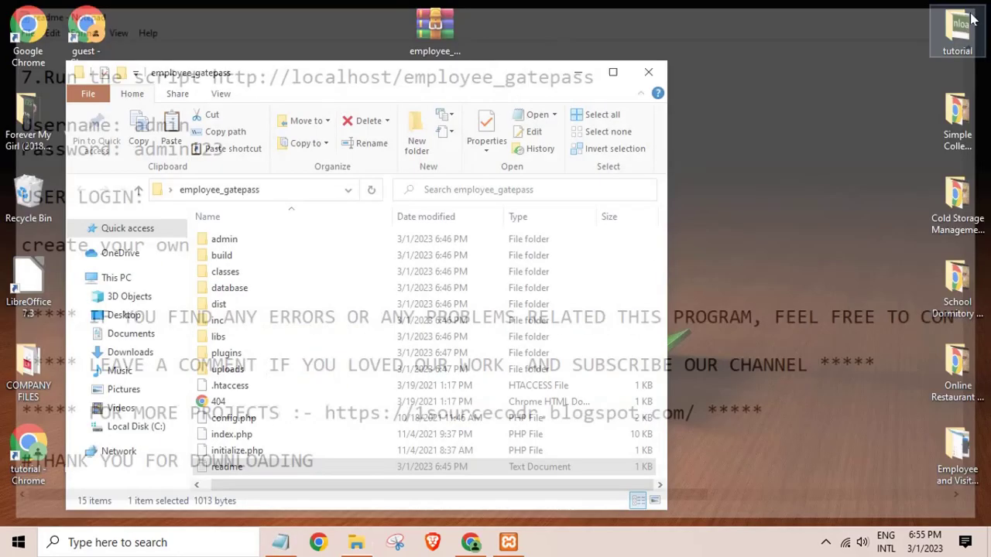
Close the employee_gatepass folder, hide the phpMyAdmin window, and launch the 'tutorial' Chrome profile.
left_click(647, 72)
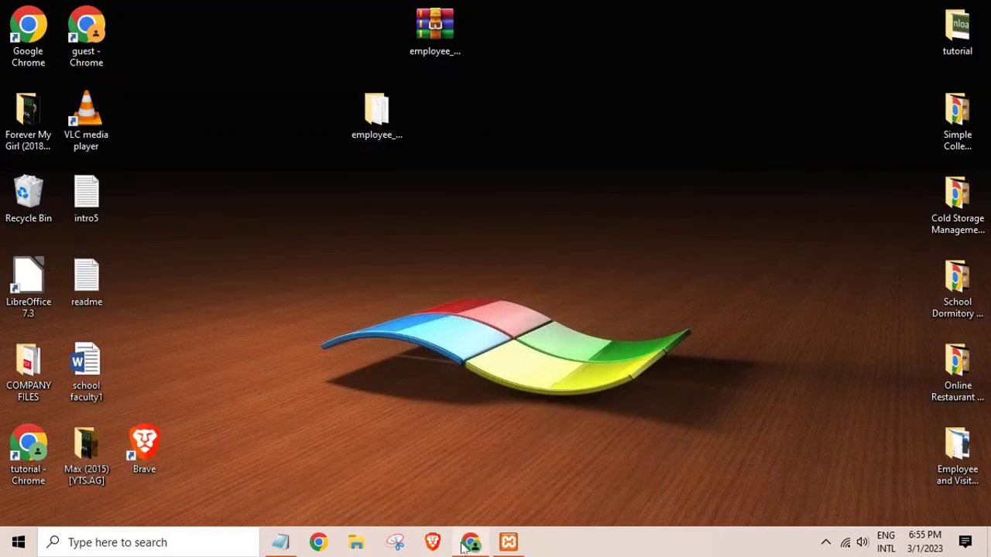
left_click(471, 542)
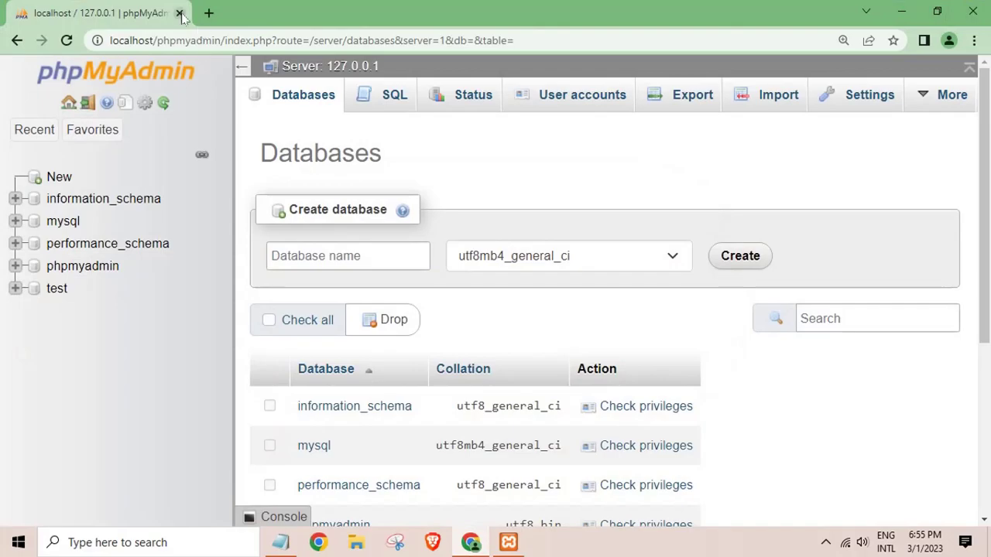
key("super+d")
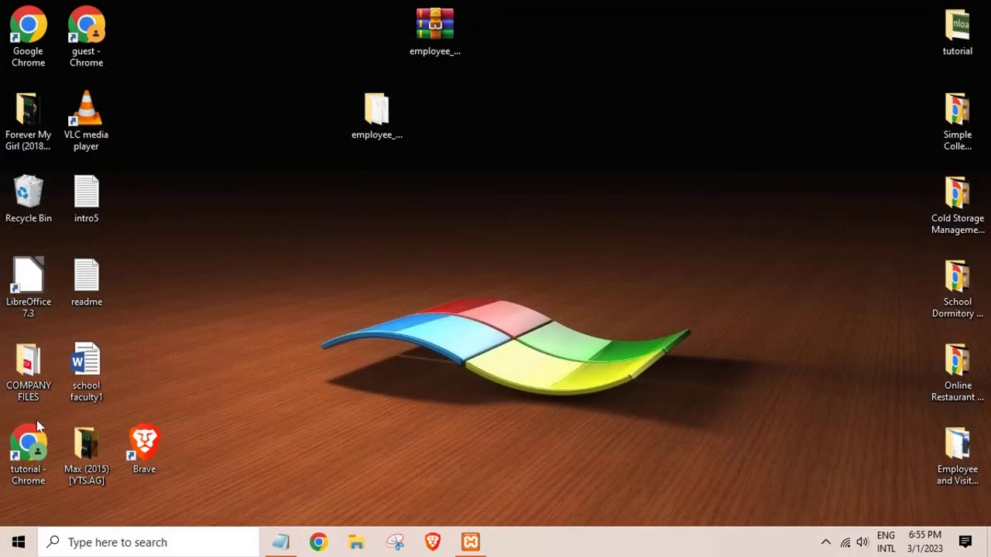
double_click(30, 449)
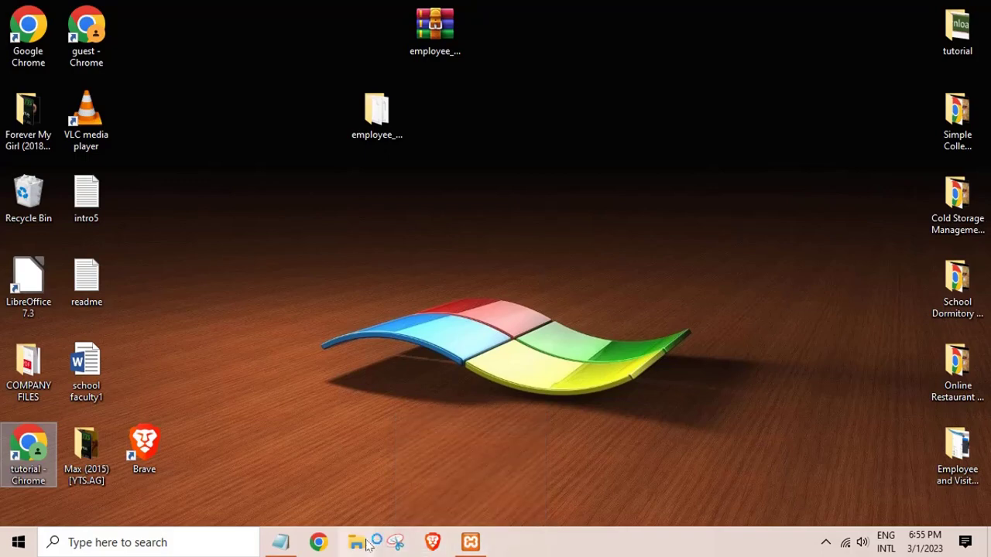
Rewrite the Notepad note as 'type localhost/phpmyadmin any browser'.
left_click(276, 542)
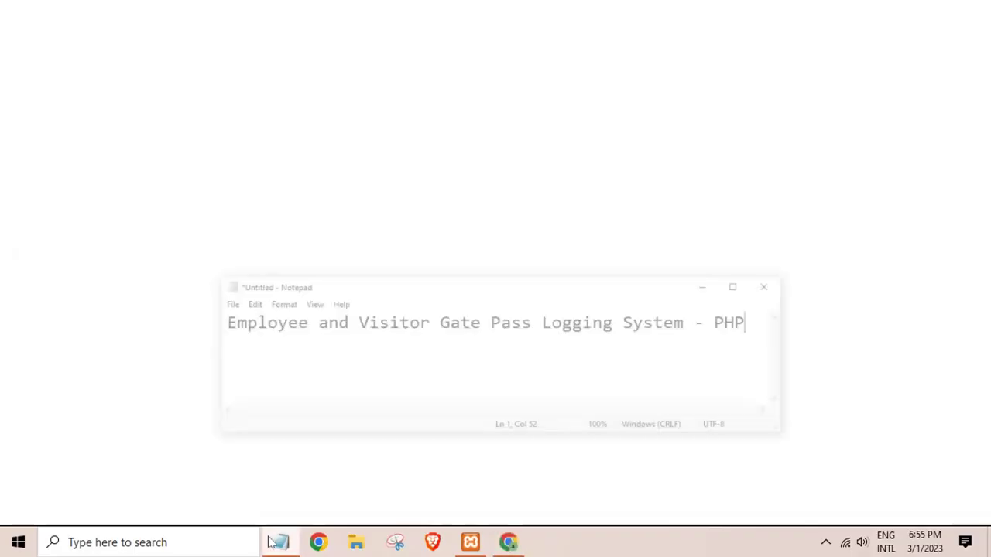
left_click_drag(814, 304, 0, 281)
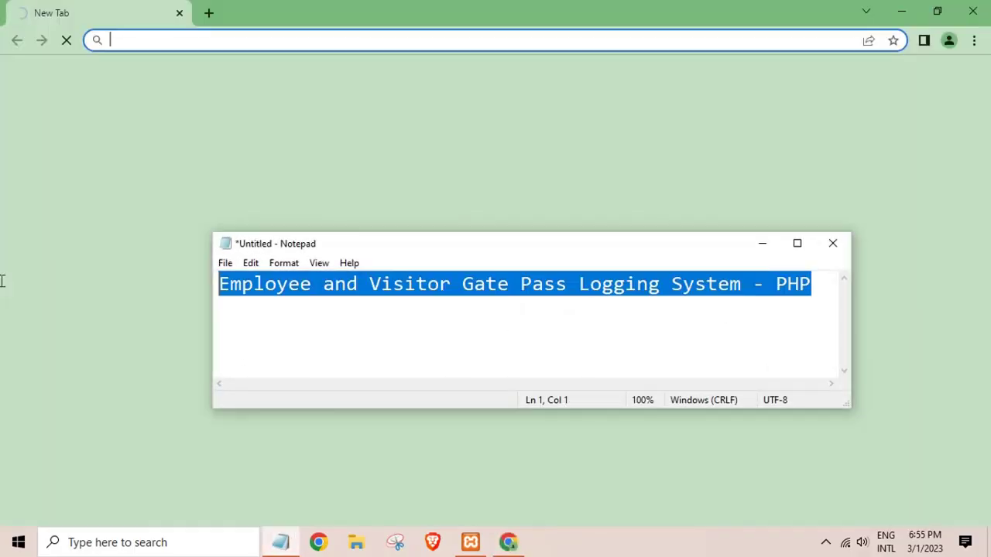
key("ctrl+x")
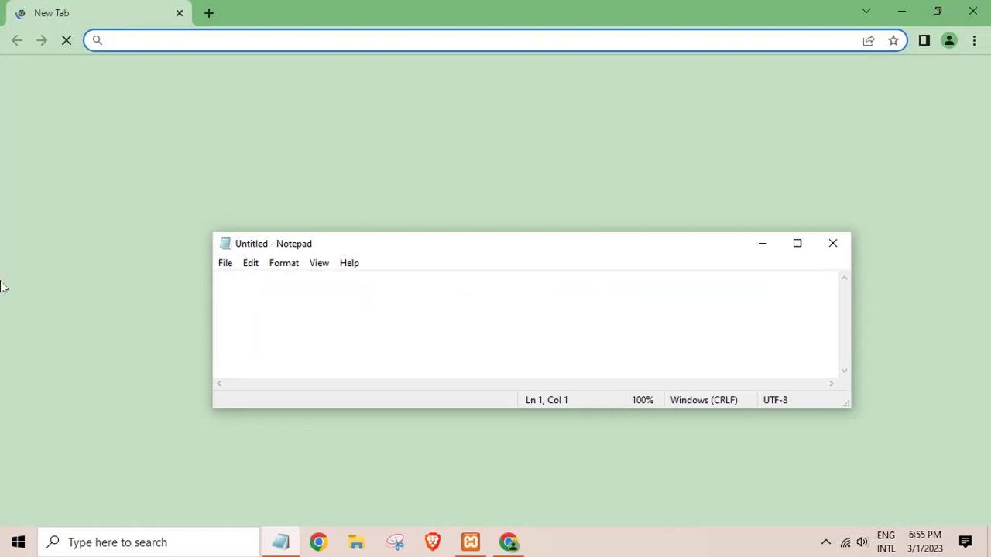
type("type loca")
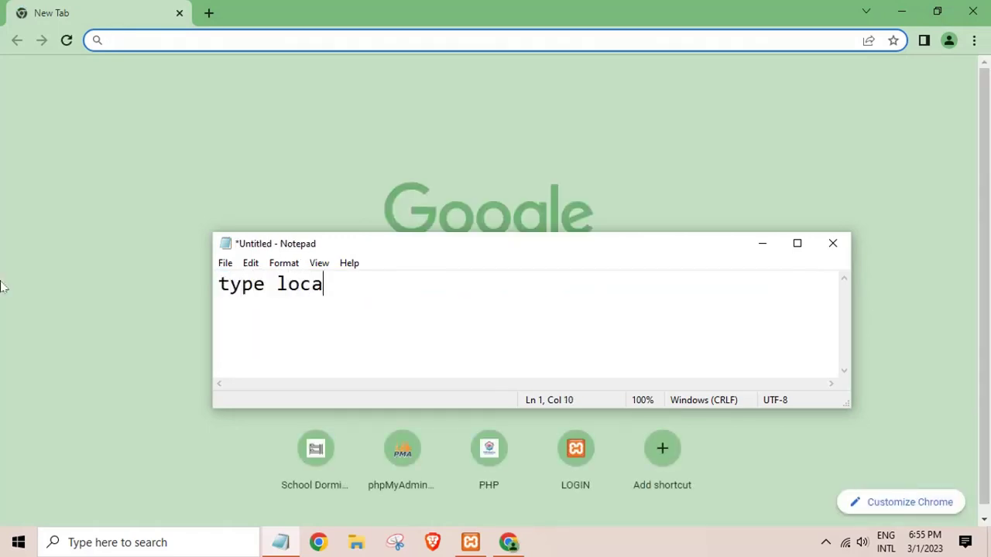
type("lhost any")
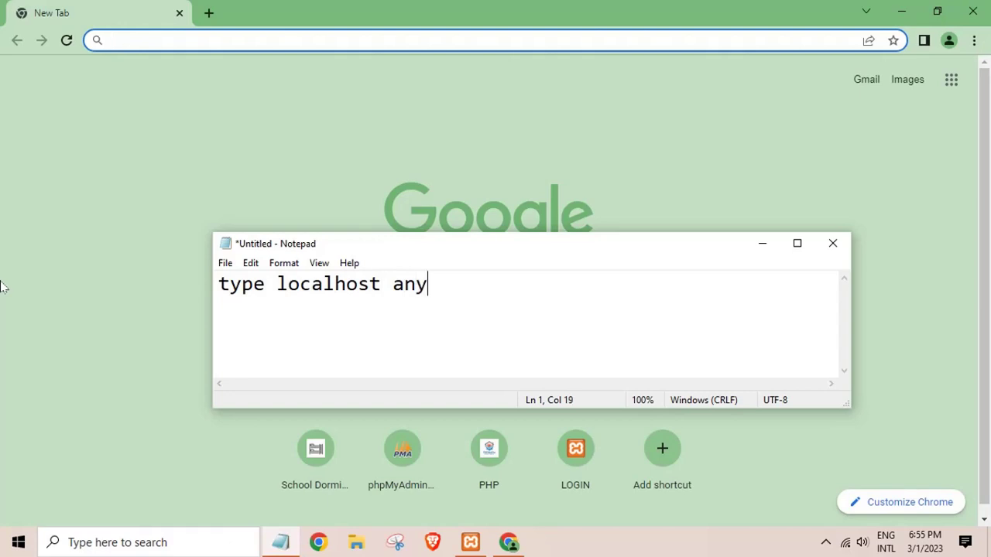
type(" brow")
key("BackSpace")
key("BackSpace")
key("BackSpace")
key("BackSpace")
key("BackSpace")
key("BackSpace")
key("BackSpace")
key("BackSpace")
key("BackSpace")
type("/phpmyadmin")
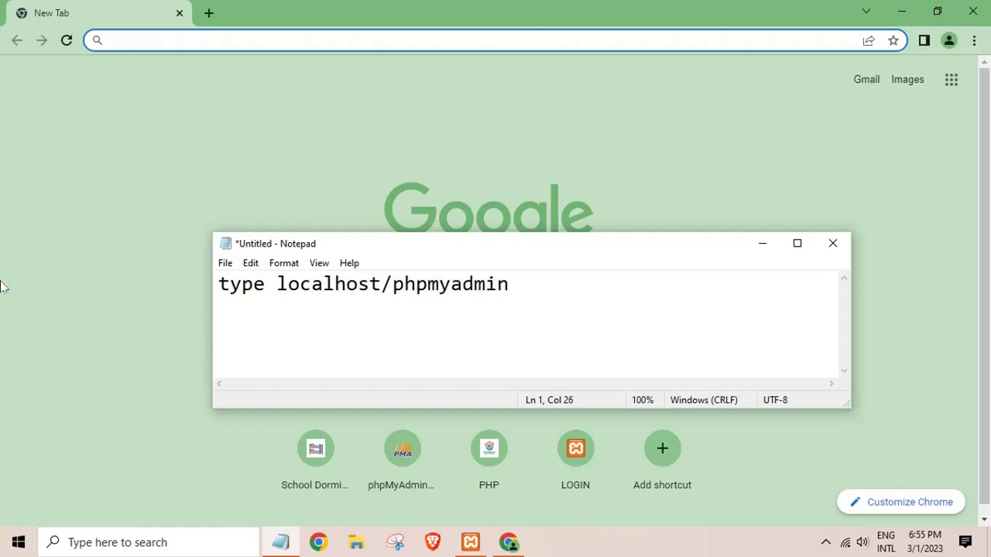
type(" any brwos")
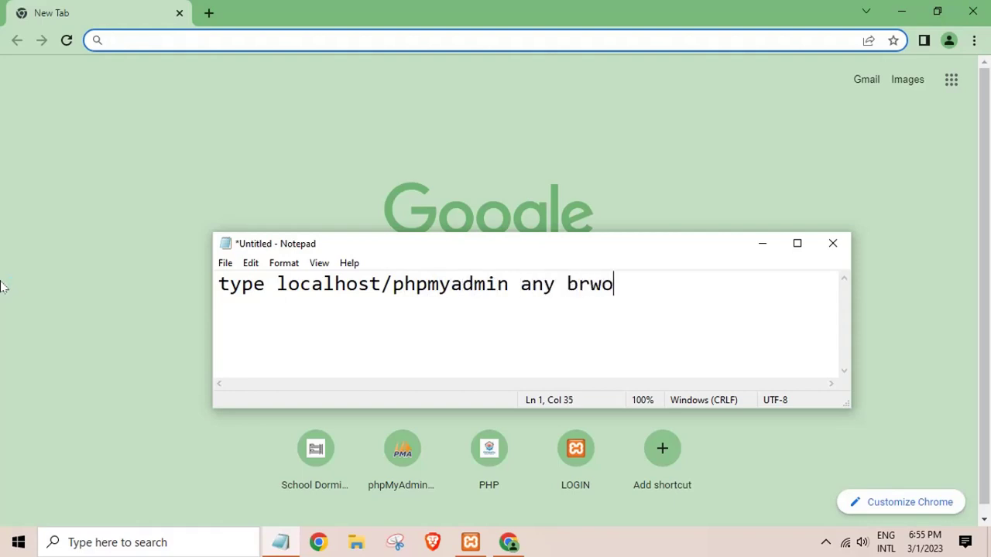
key("BackSpace")
key("BackSpace")
key("BackSpace")
type("owe")
key("BackSpace")
type("ser")
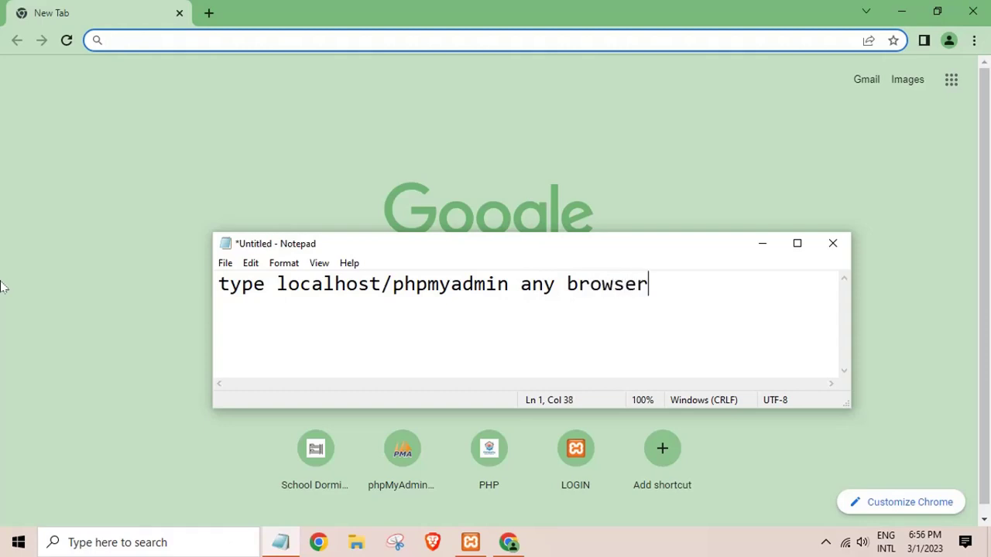
Load localhost/phpmyadmin in Chrome.
left_click(132, 34)
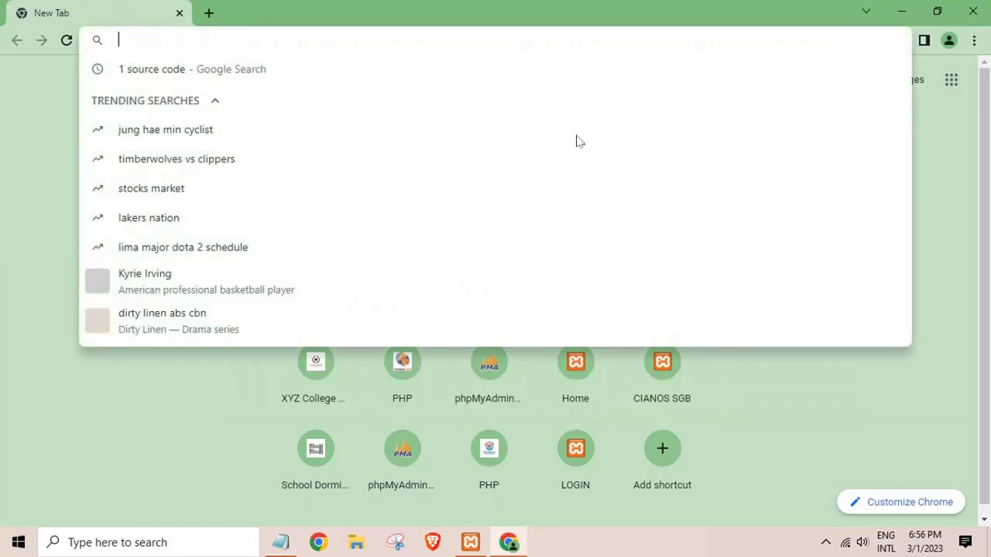
type("local")
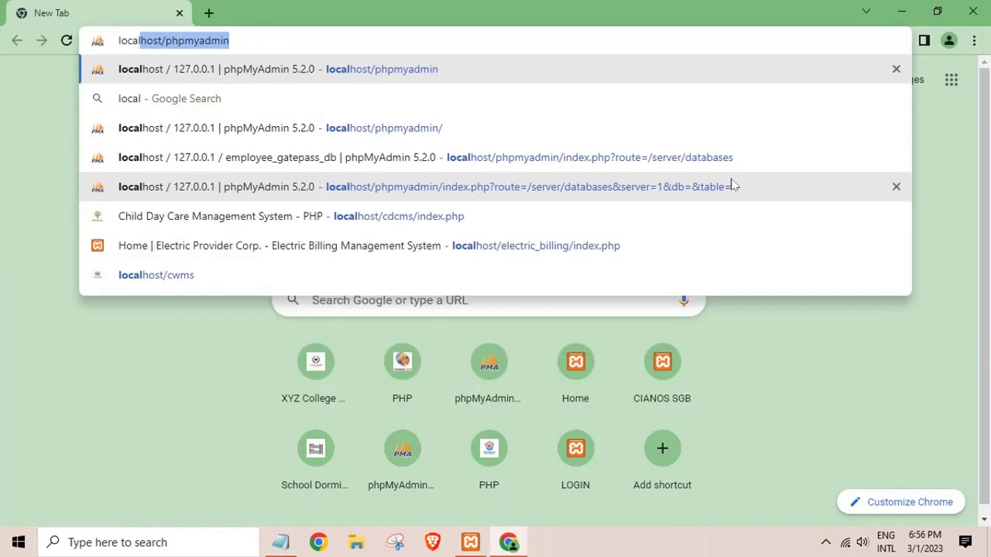
type("host/")
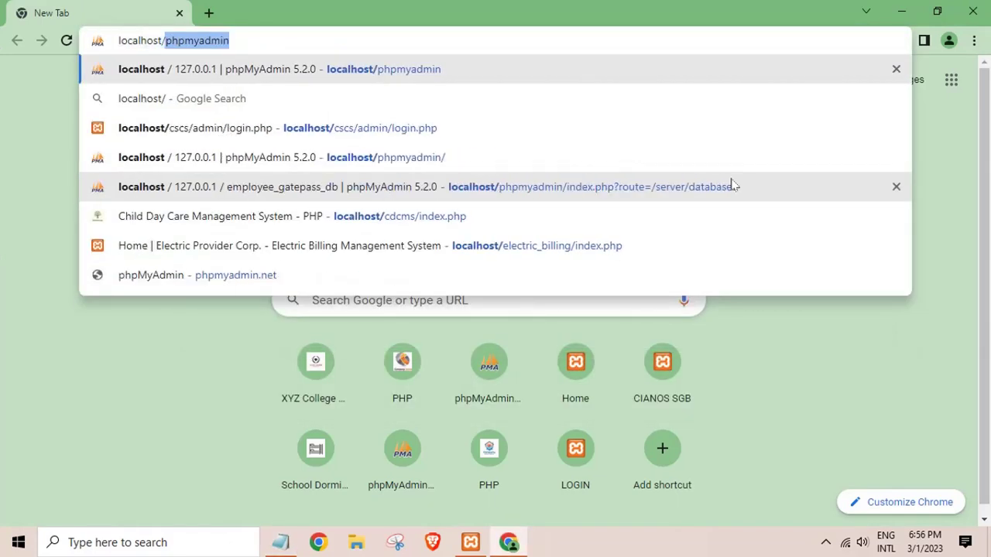
type("phpmyadmin")
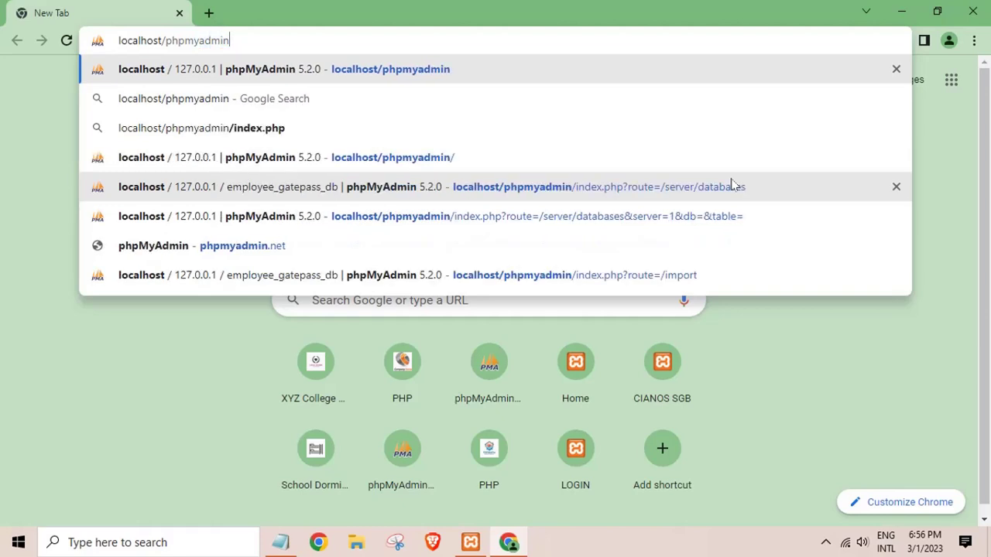
key("Return")
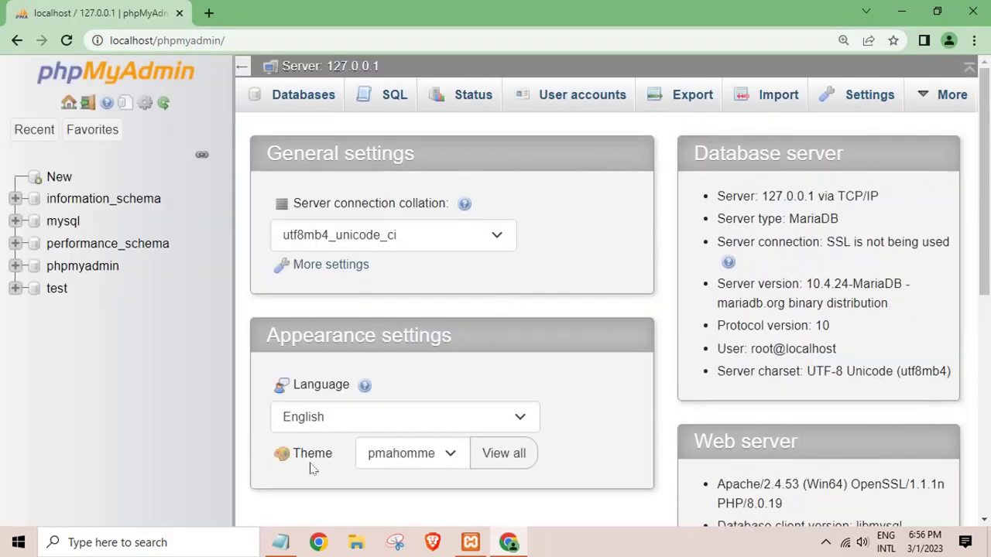
Change the note text to 'create database' and minimize Notepad.
left_click(283, 544)
left_click_drag(690, 322, 250, 301)
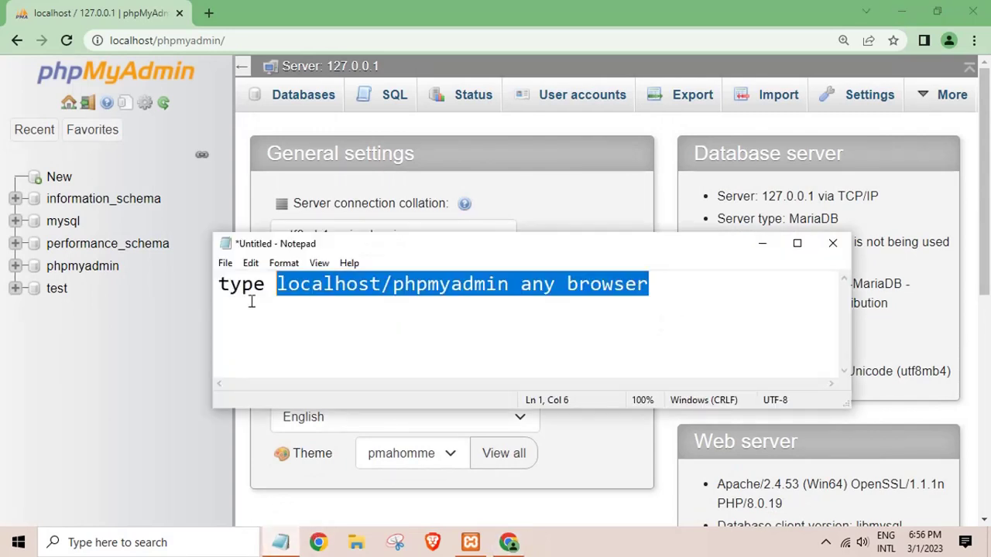
key("BackSpace")
key("BackSpace")
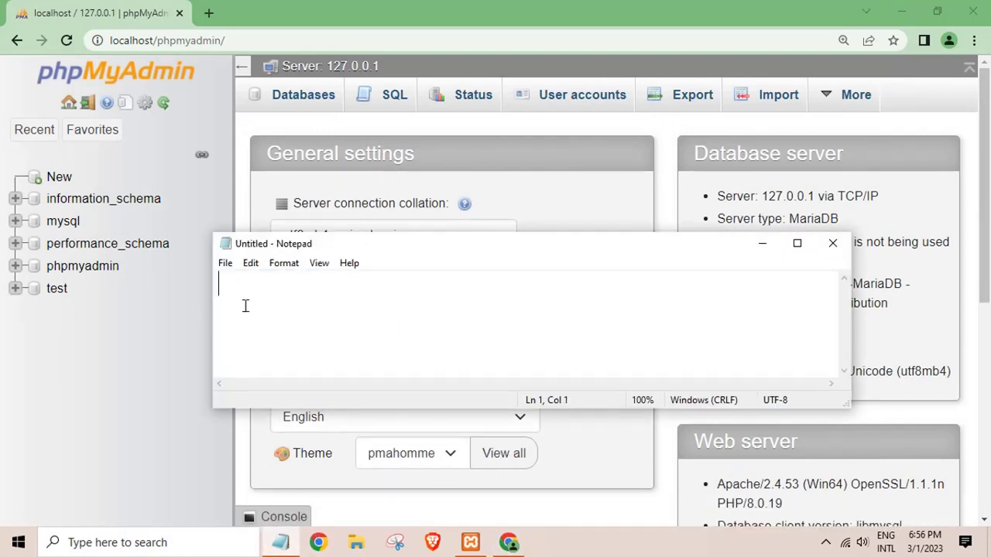
type("create database")
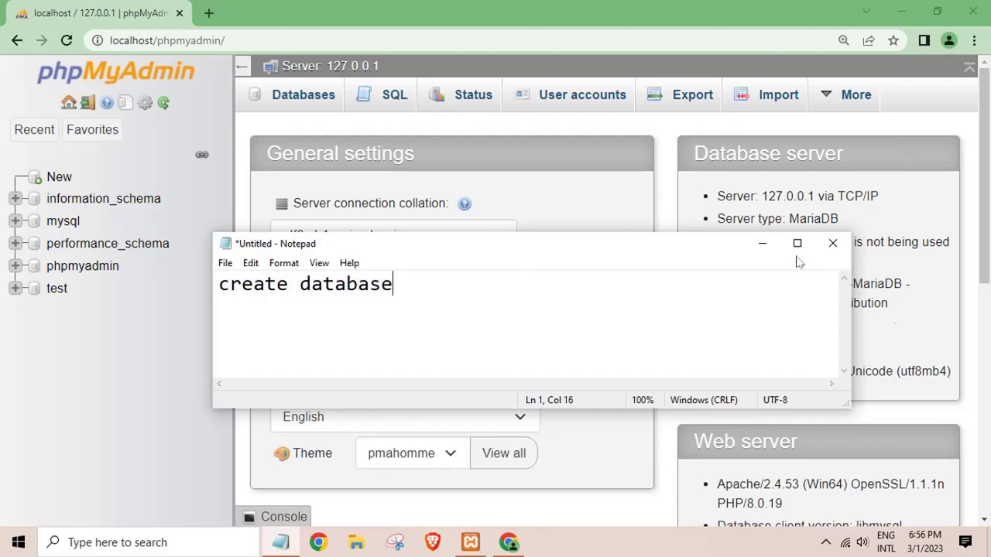
left_click(761, 243)
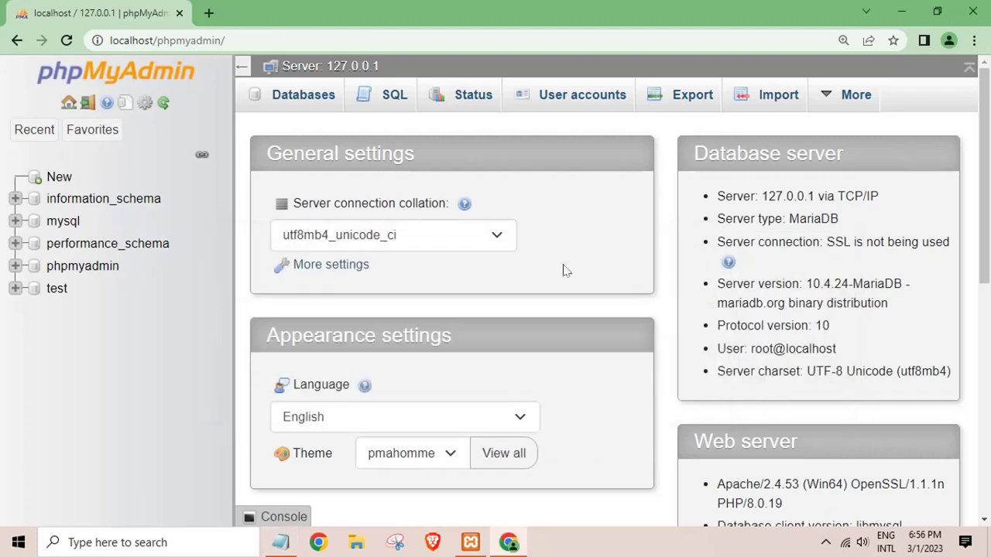
Open phpMyAdmin's New database page, then hide Chrome and select the employee_gatepass folder.
left_click(62, 177)
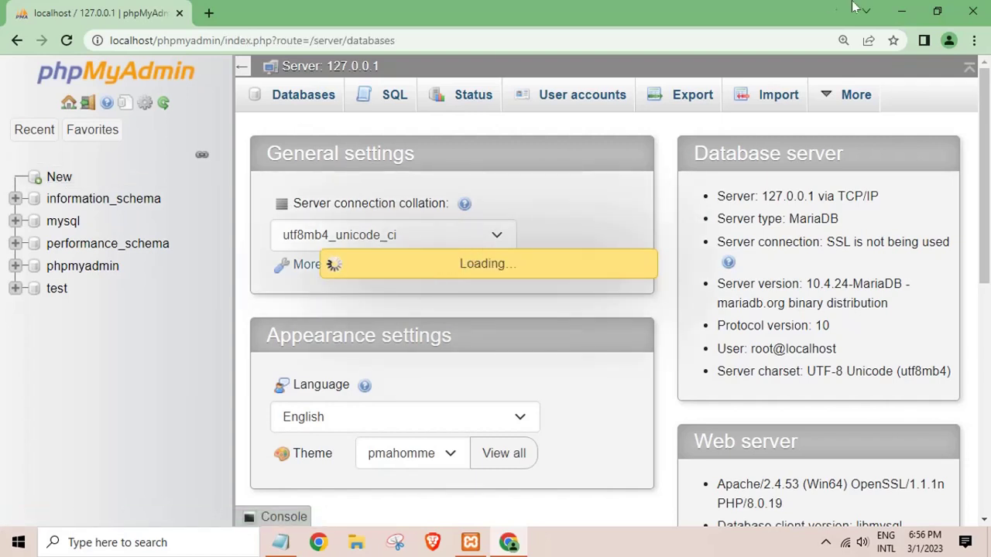
left_click(908, 15)
left_click(355, 117)
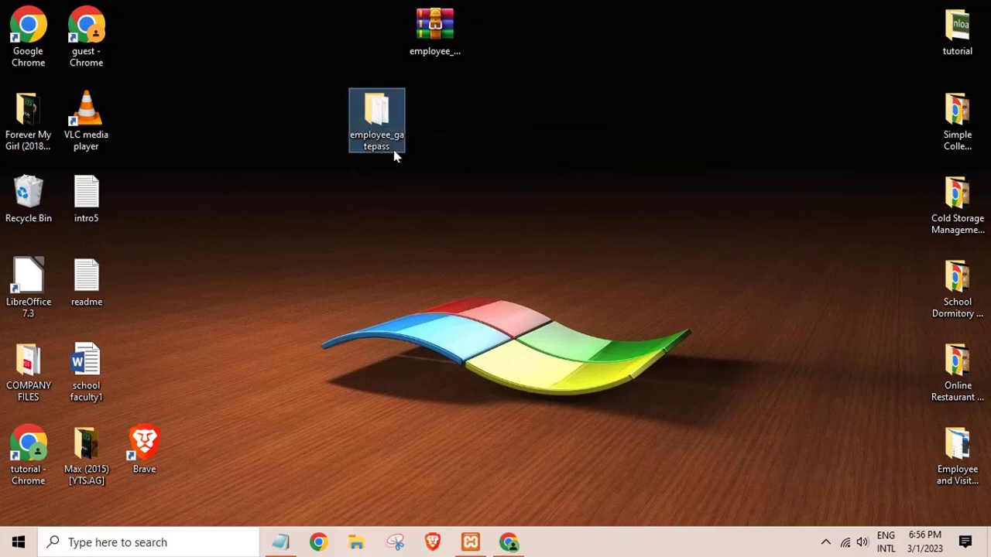
Open the database subfolder of employee_gatepass in File Explorer.
left_click(408, 288)
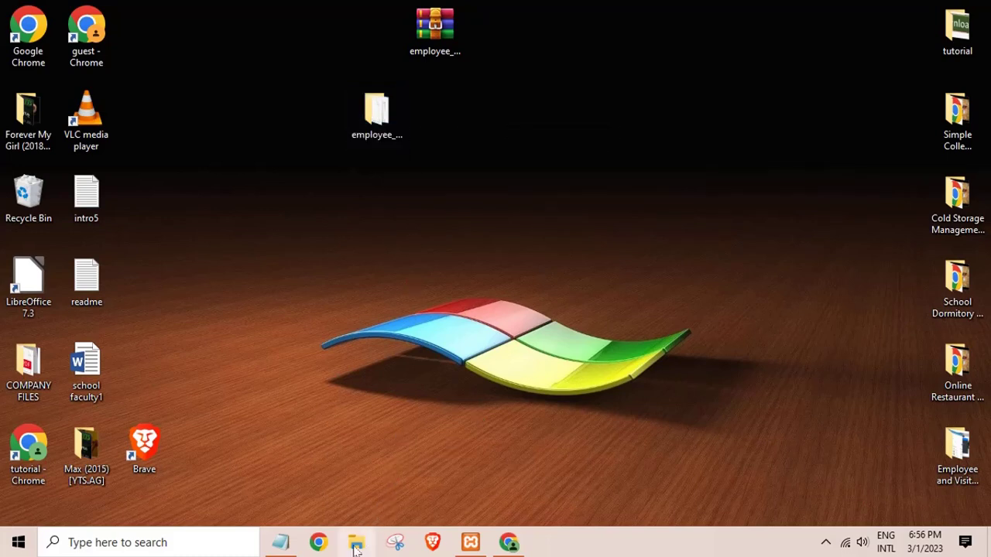
left_click(356, 544)
left_click(247, 292)
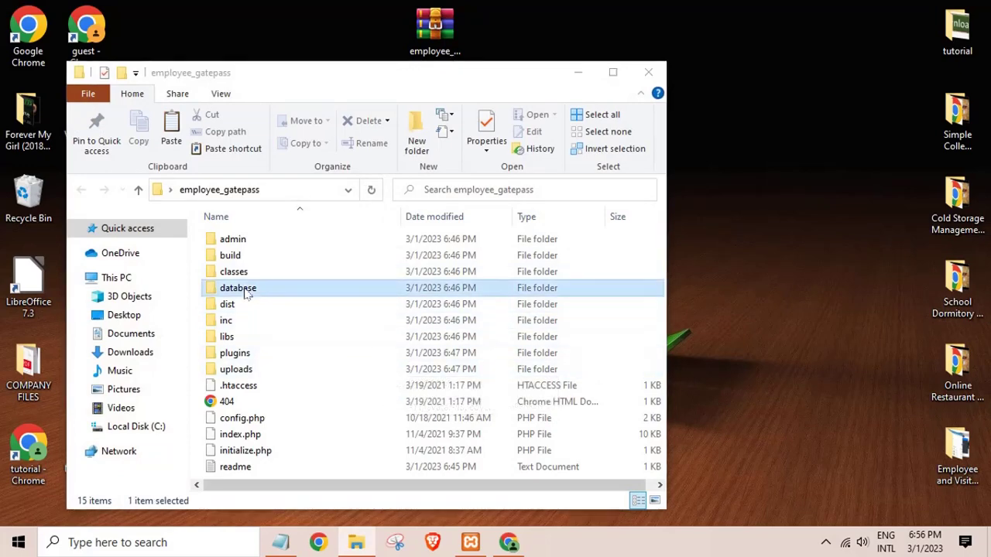
double_click(254, 287)
key("super+e")
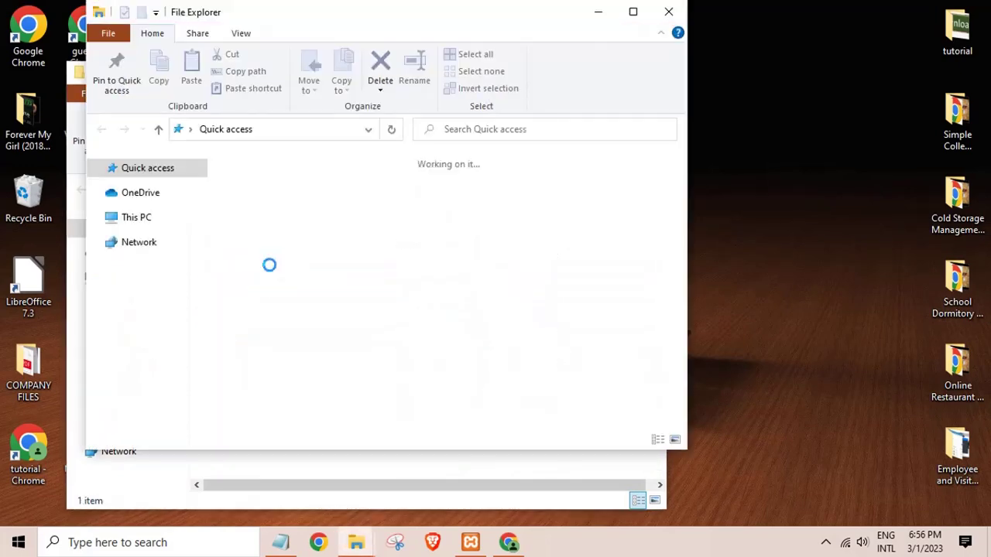
left_click(669, 14)
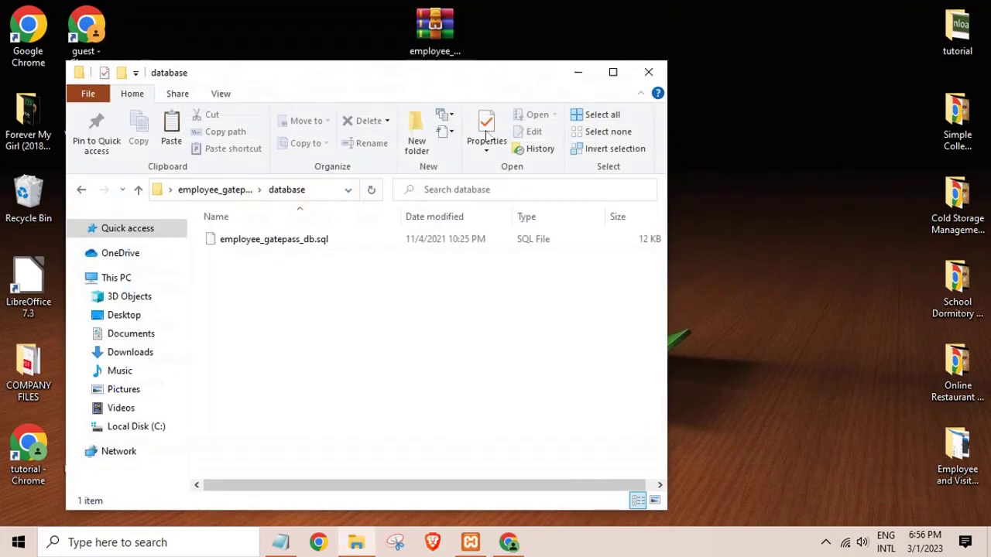
Copy the name employee_gatepass_db from the SQL file, then minimize Explorer.
left_click(308, 244)
right_click(306, 240)
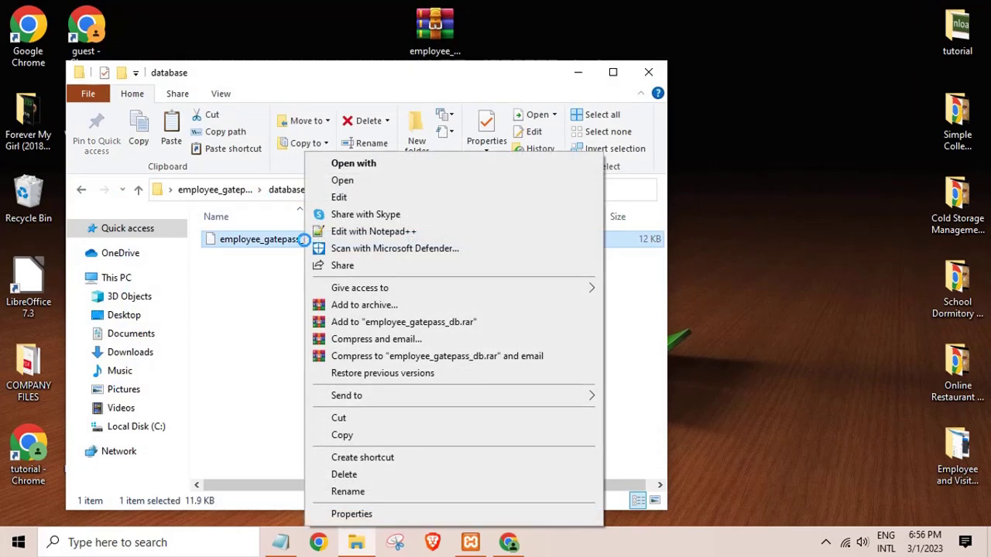
left_click(349, 491)
right_click(271, 240)
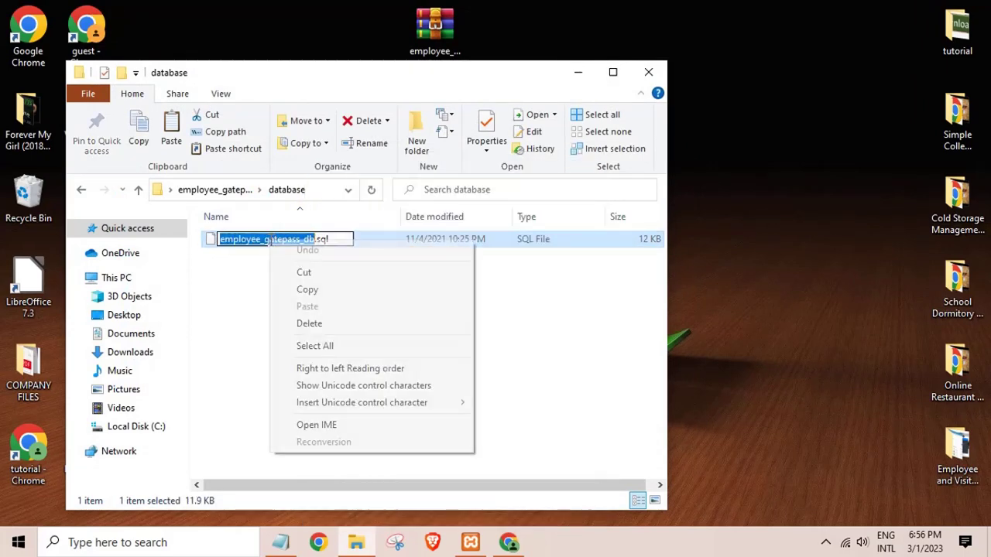
left_click(307, 289)
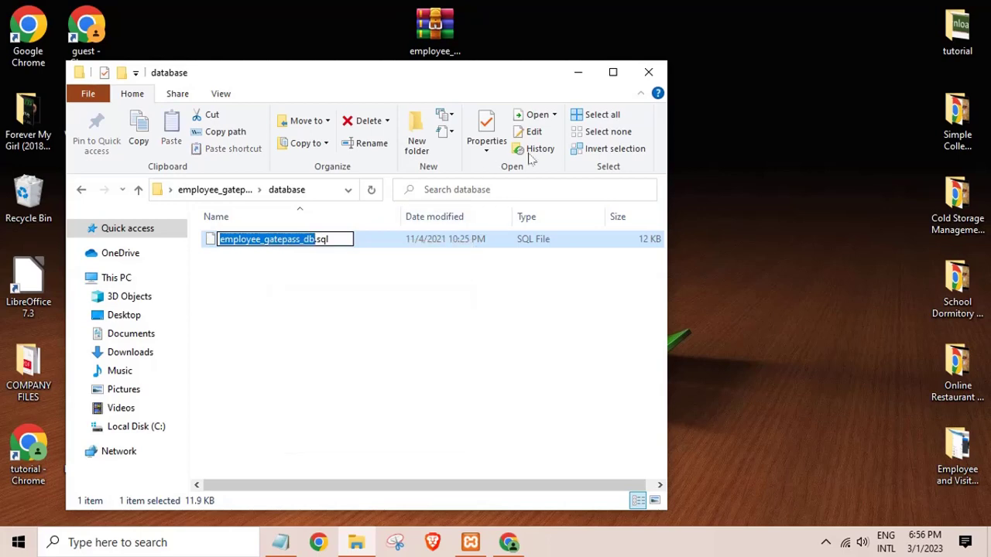
left_click(578, 72)
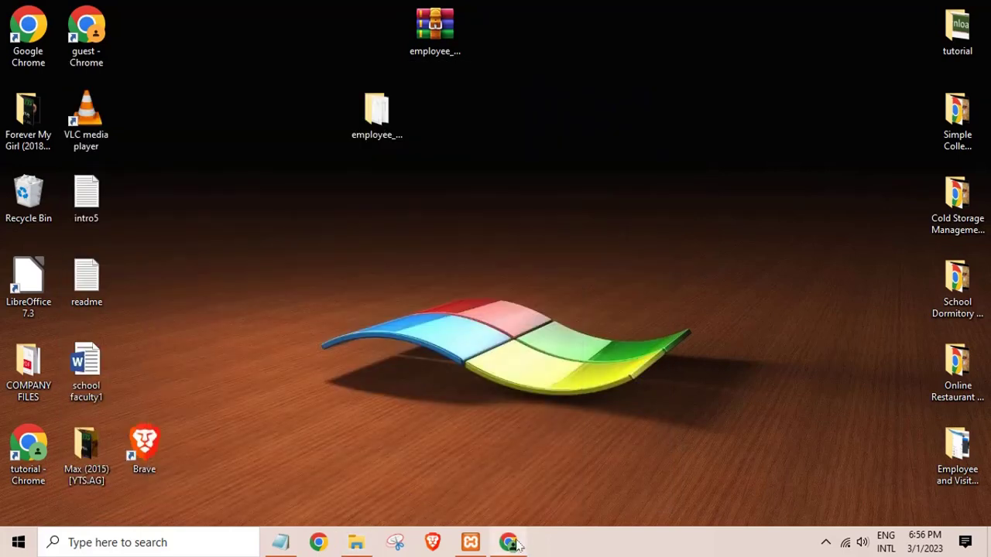
Create the employee_gatepass_db database with the default collation and open it.
left_click(509, 542)
right_click(324, 255)
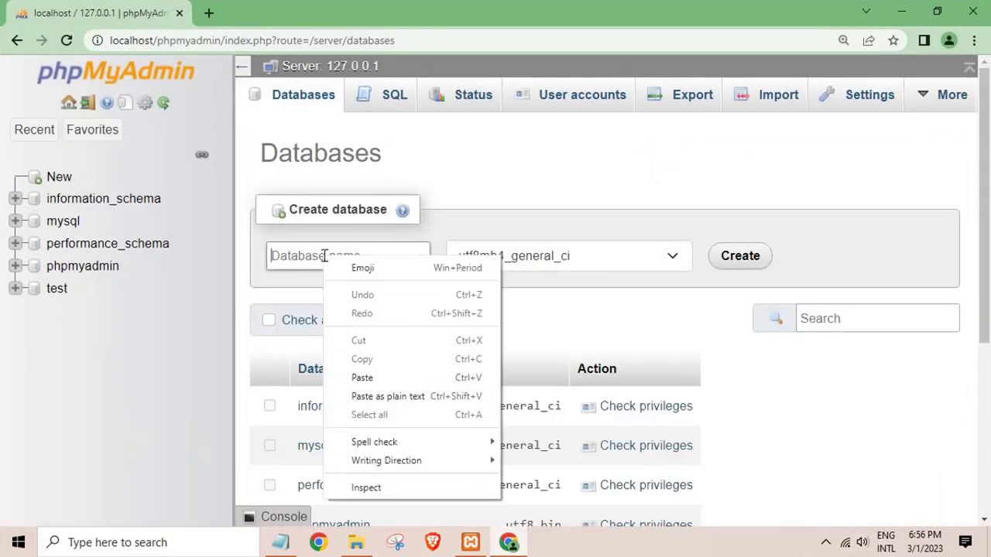
left_click(363, 378)
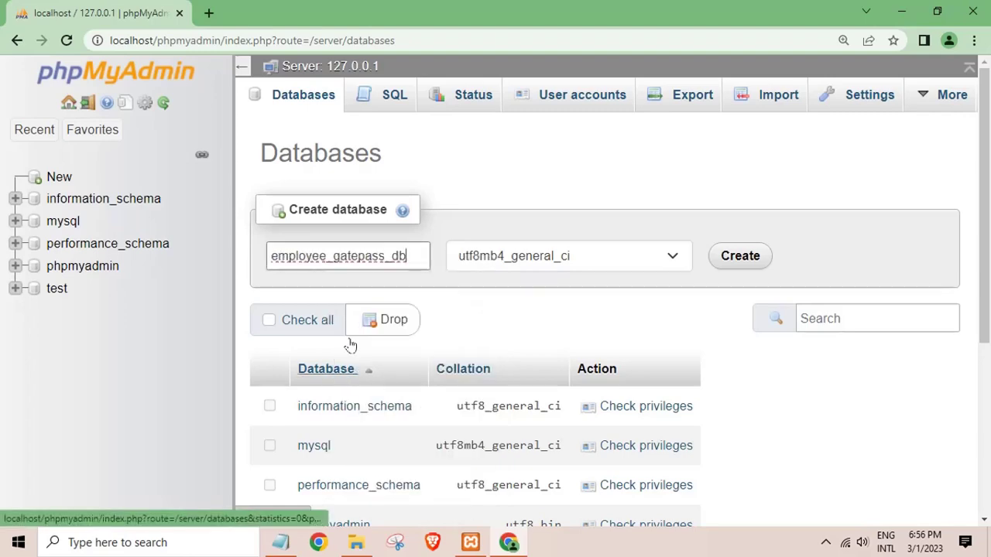
left_click(573, 258)
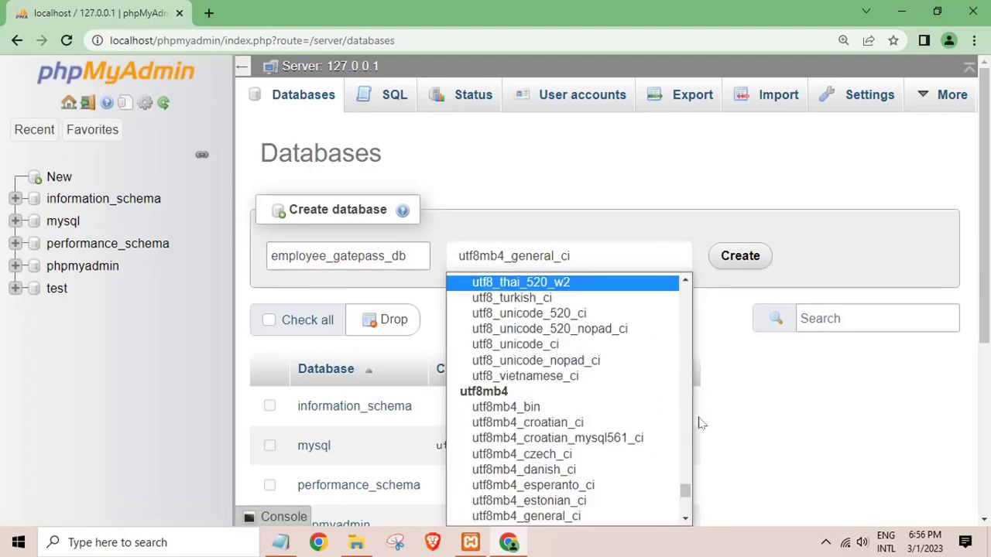
left_click_drag(685, 491, 562, 281)
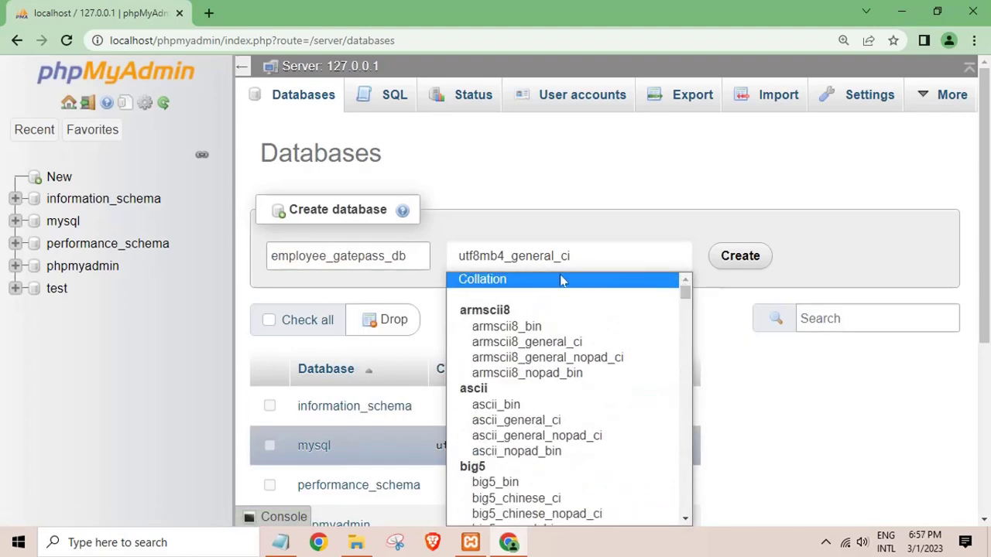
left_click(501, 282)
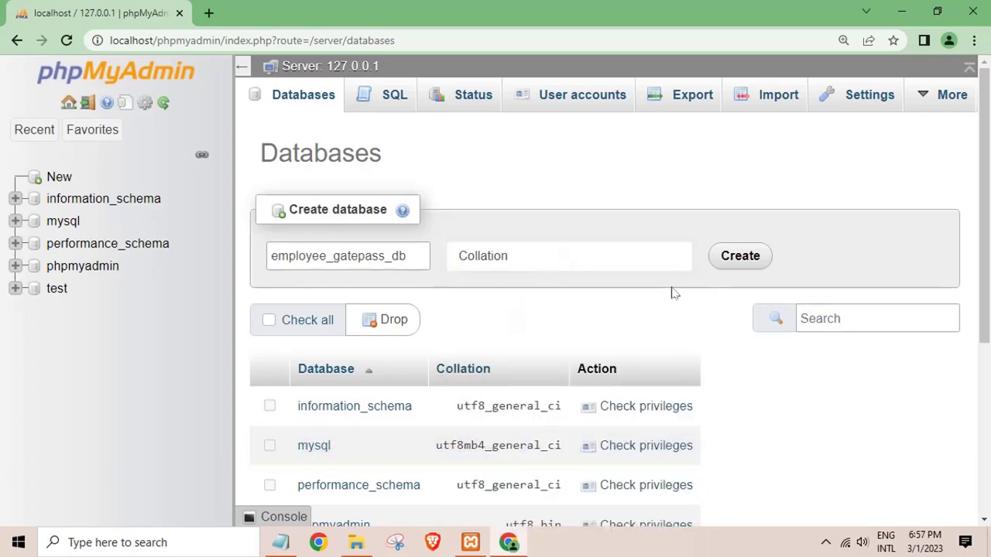
left_click(742, 259)
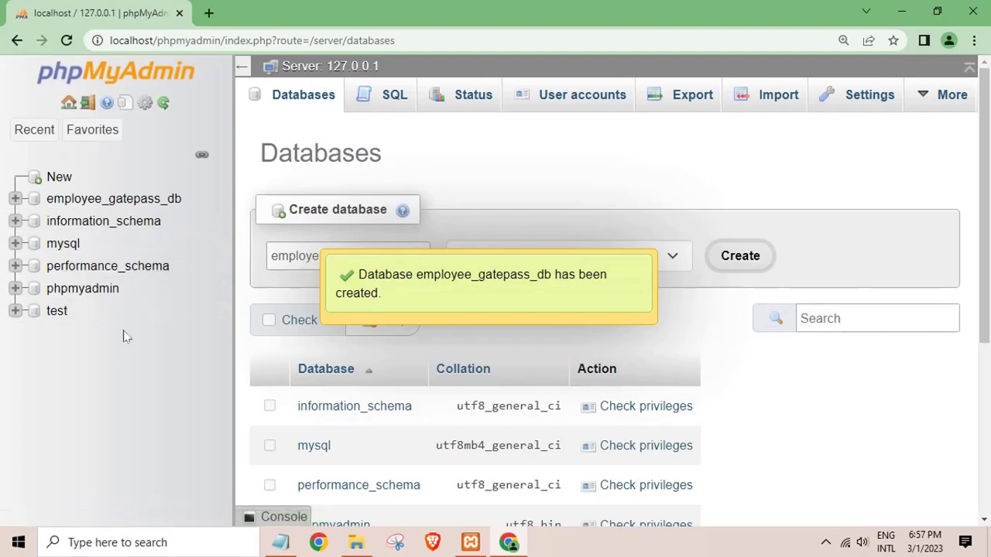
left_click(124, 199)
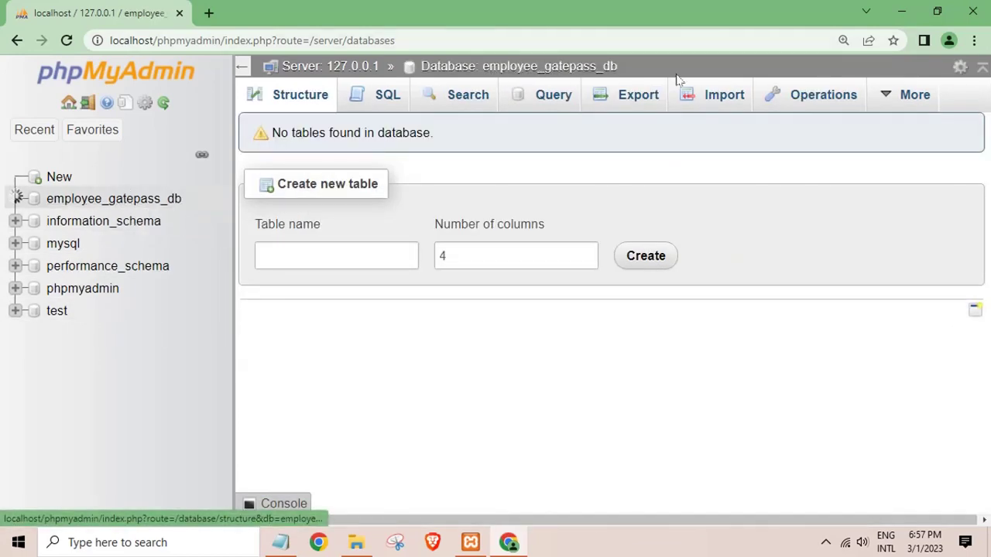
Import employee_gatepass_db.sql from Desktop\employee_gatepass\database into employee_gatepass_db.
left_click(356, 542)
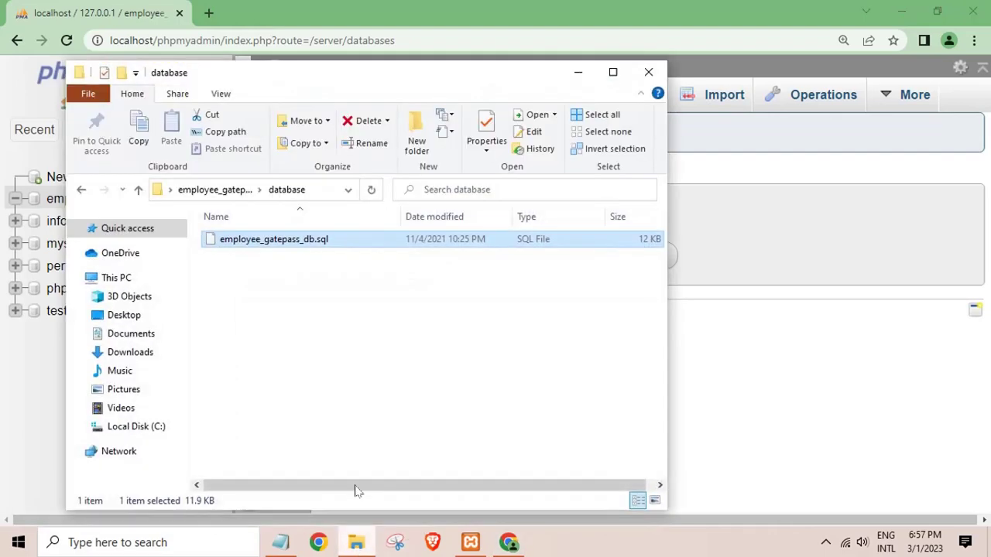
left_click(577, 72)
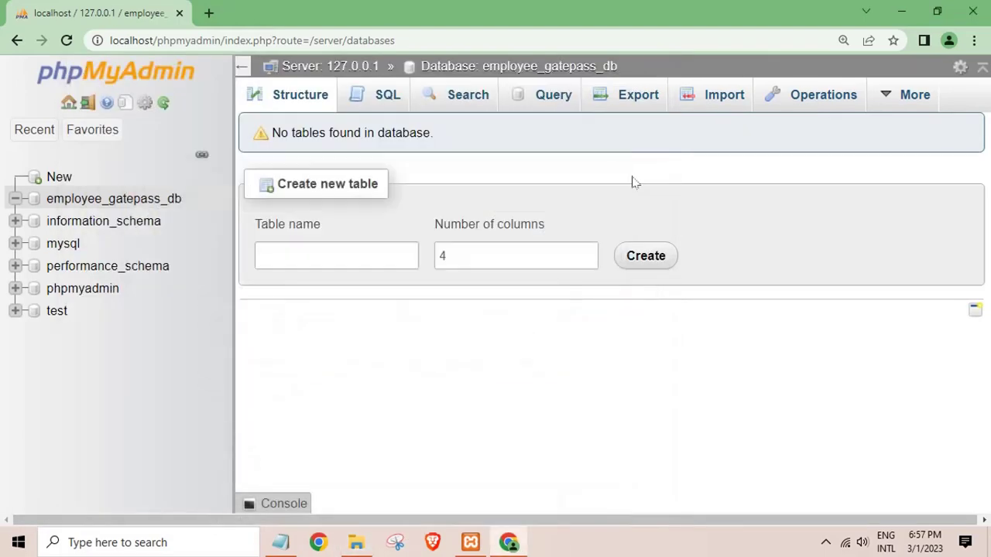
left_click(728, 103)
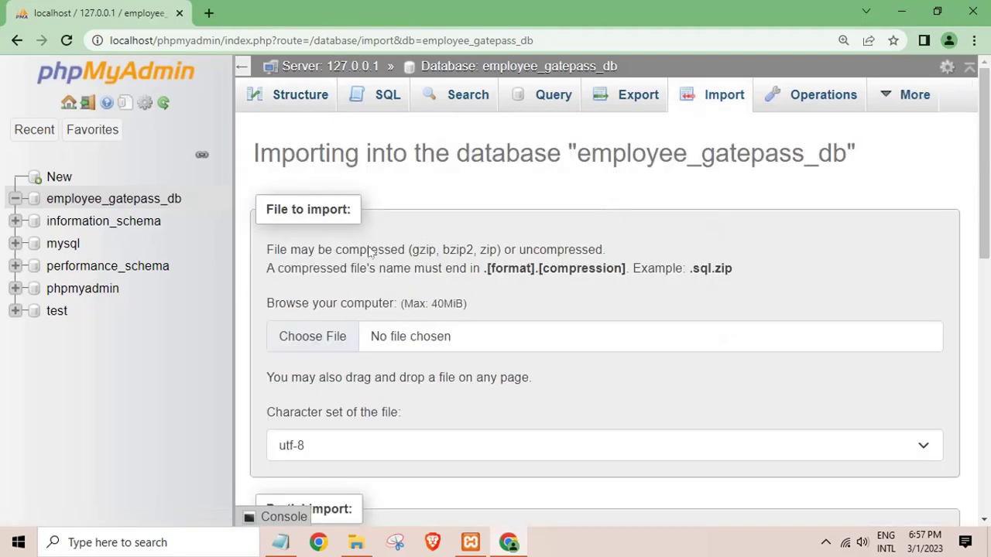
left_click(340, 349)
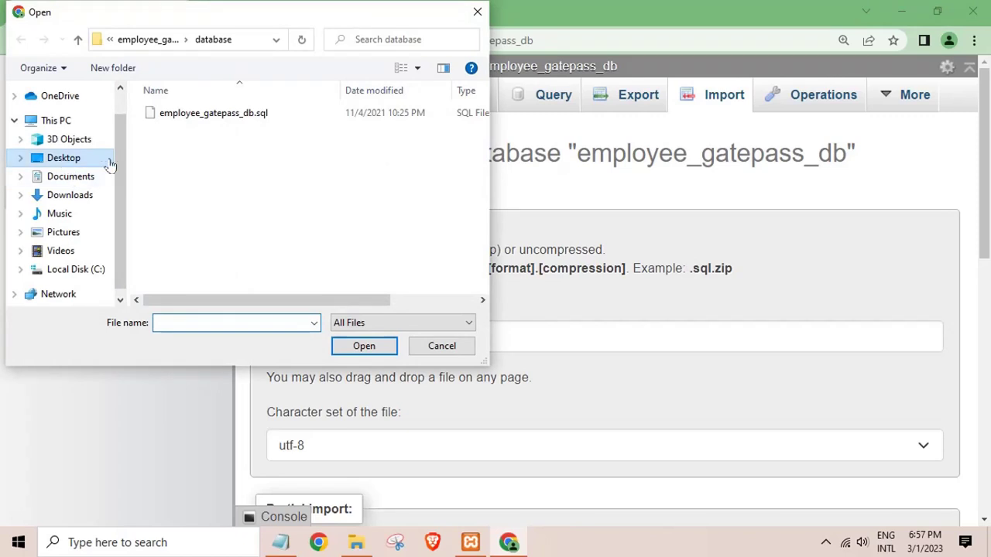
left_click(109, 164)
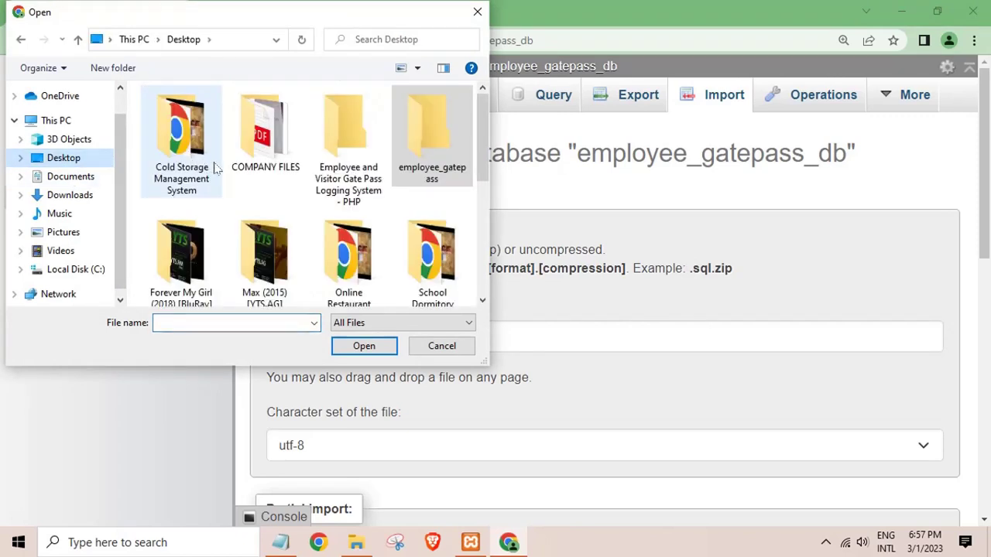
double_click(442, 173)
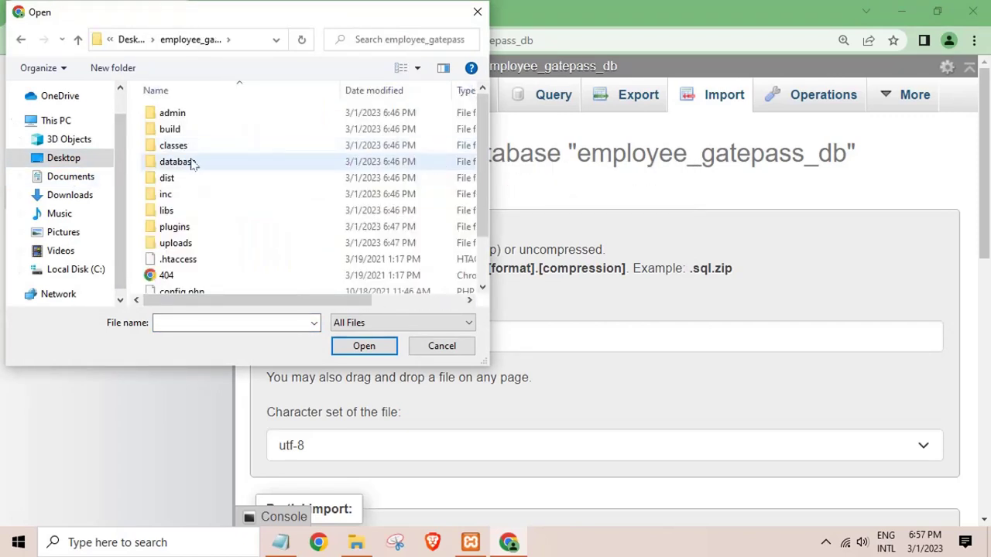
double_click(192, 164)
left_click(189, 114)
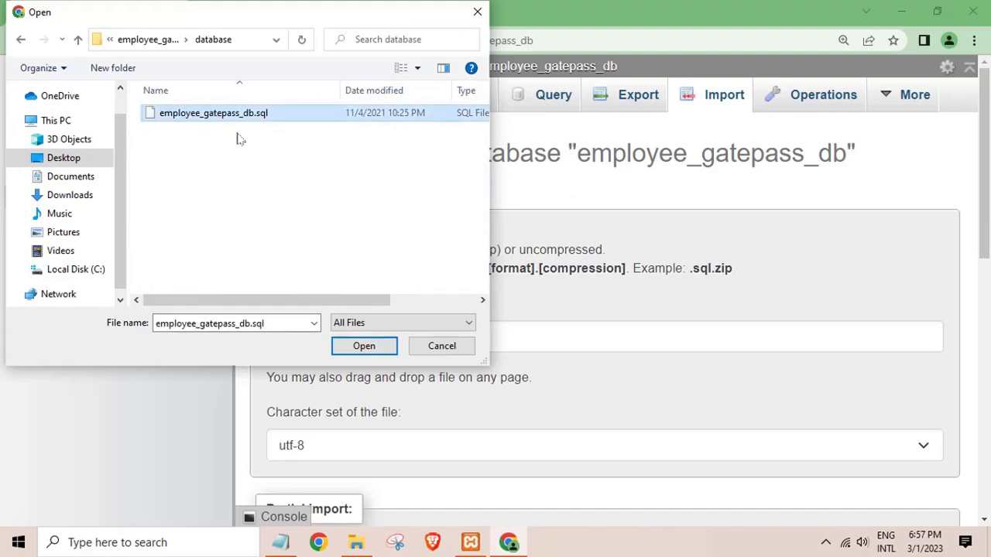
left_click(364, 346)
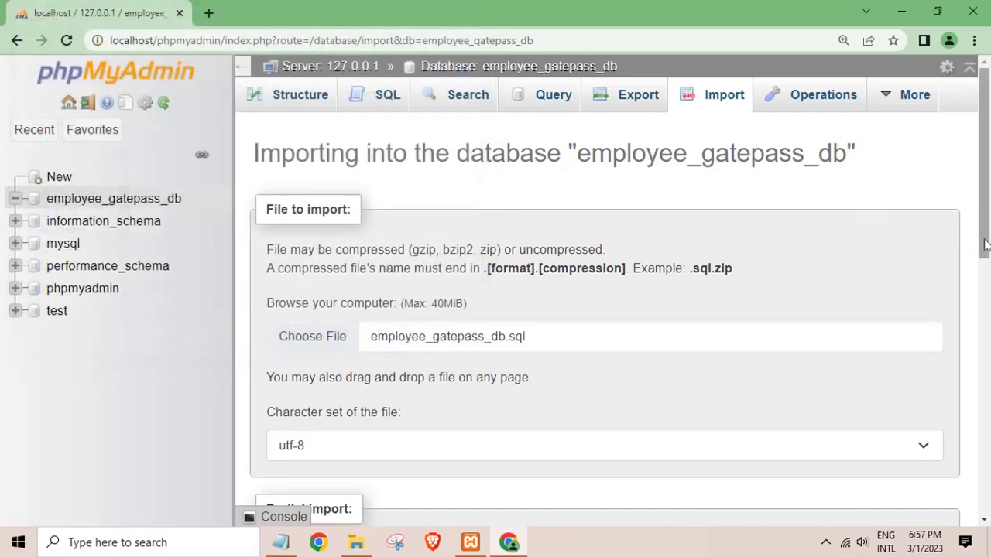
left_click_drag(985, 245, 906, 503)
left_click(282, 460)
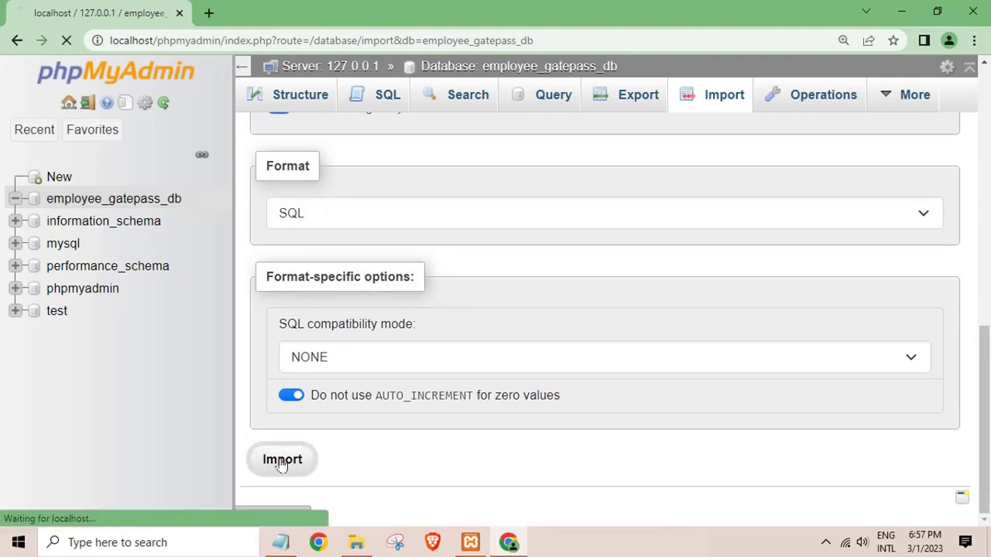
Edit and then clear the scratch notes in Notepad, leaving the blank window minimized.
left_click(280, 543)
key("ctrl+a")
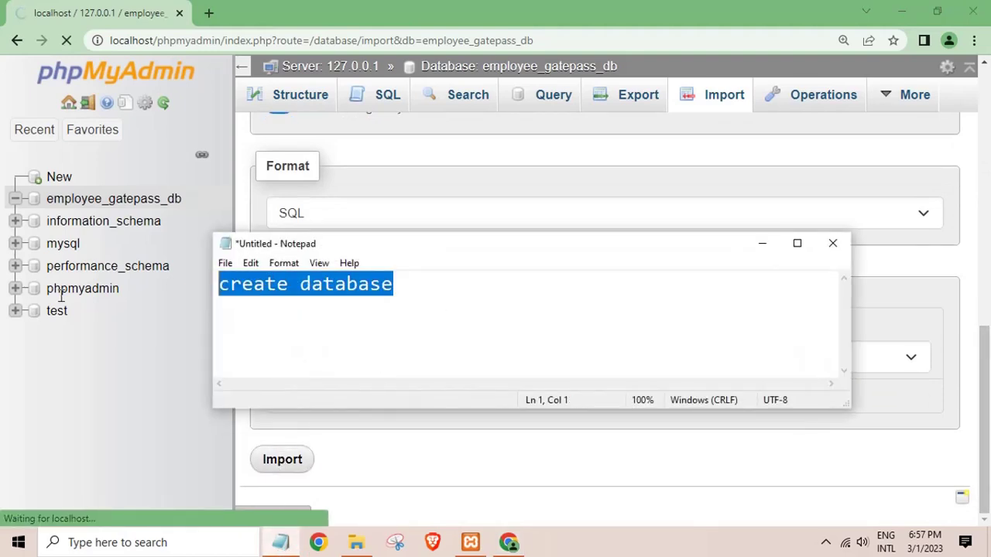
type("W")
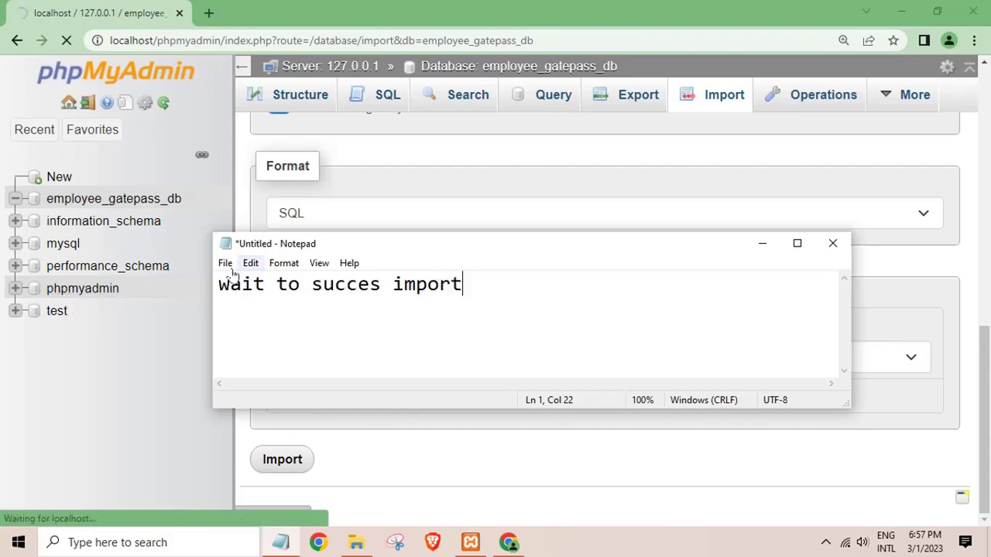
left_click_drag(463, 284, 46, 278)
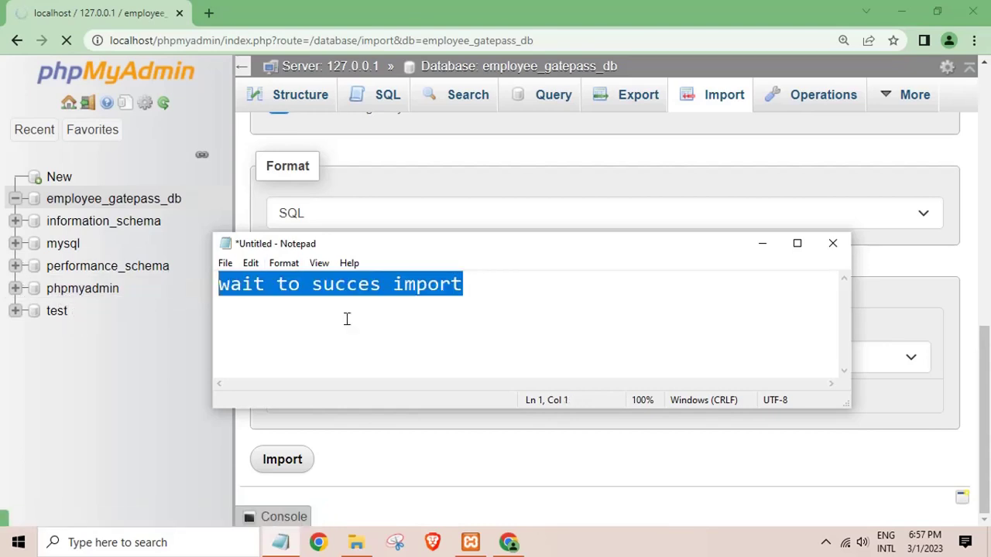
key("BackSpace")
type("my")
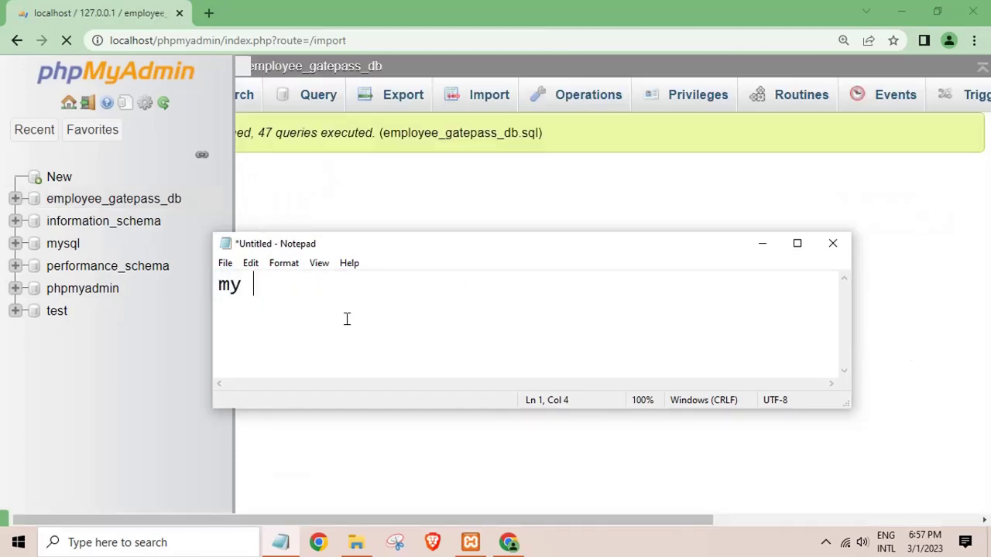
type(" xampp ins")
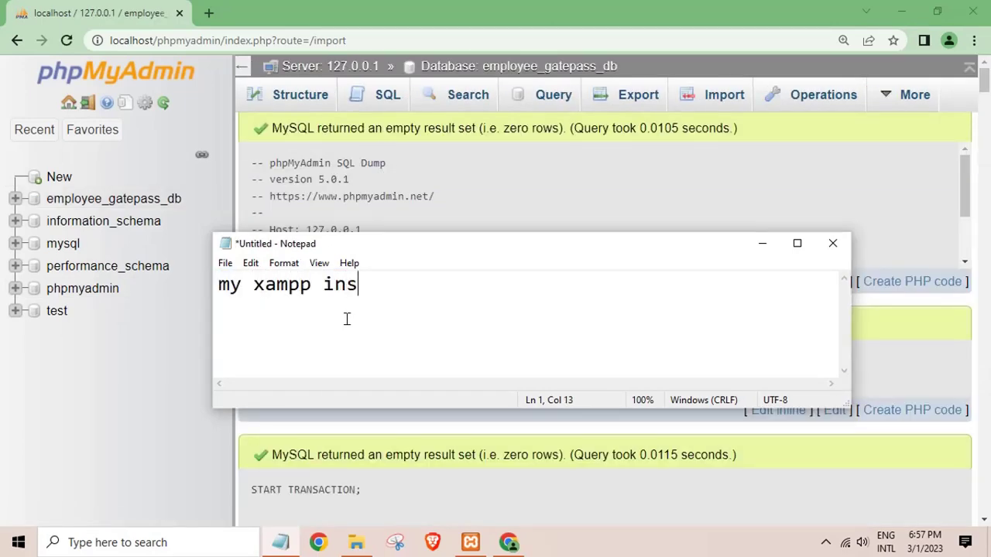
type("tall ")
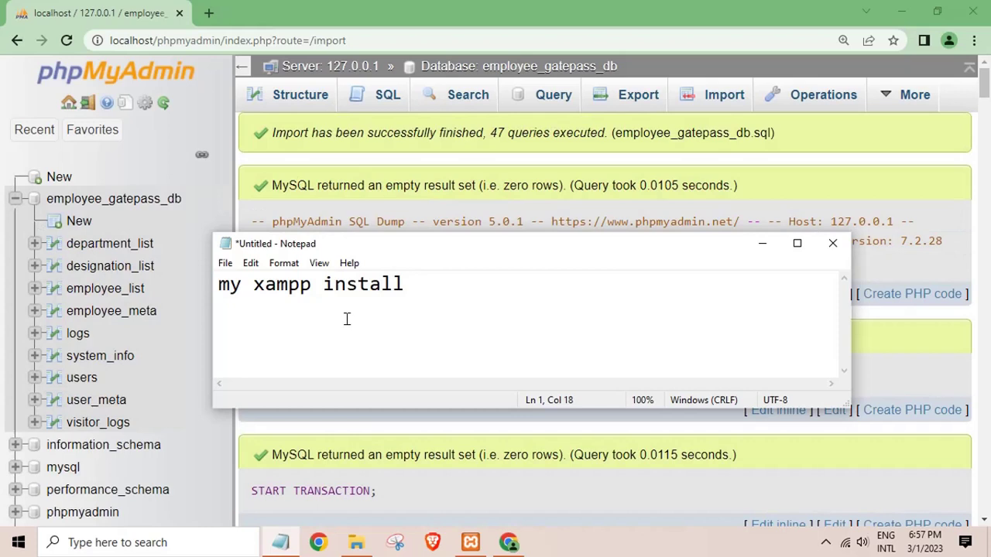
type("drive c")
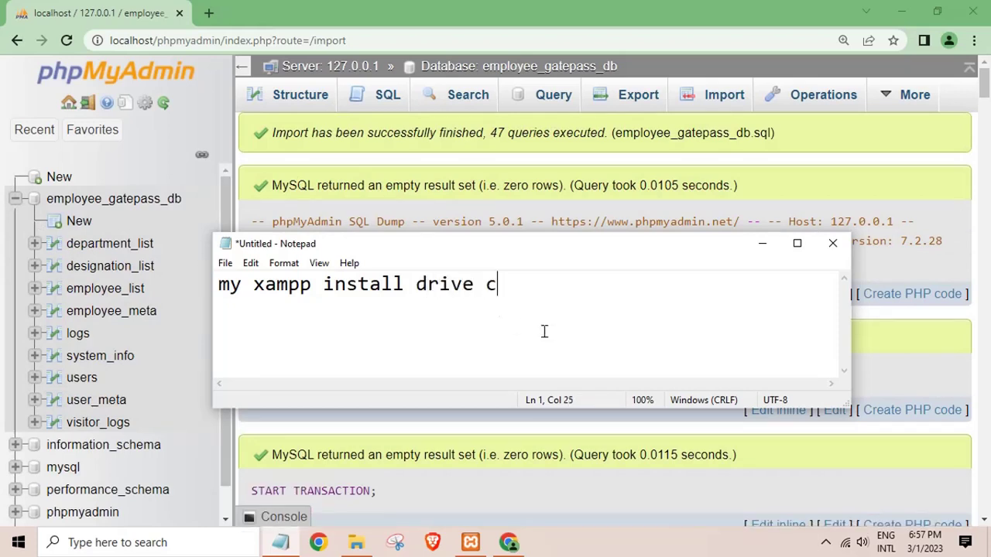
key("ctrl+a")
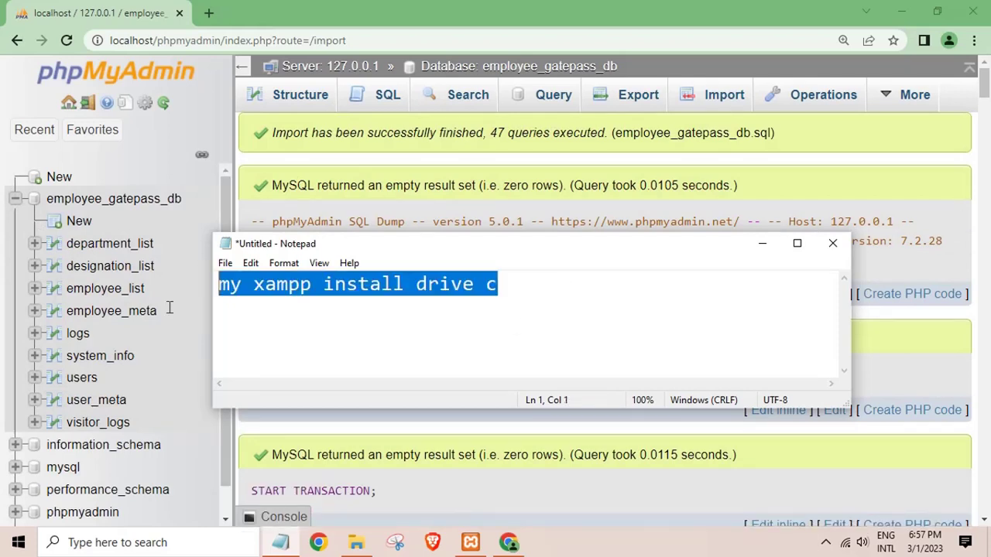
key("BackSpace")
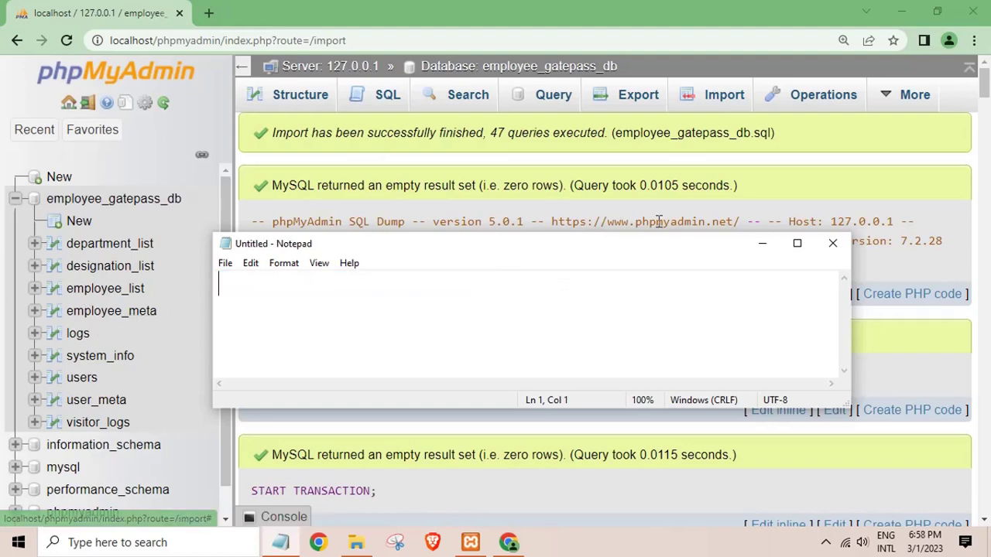
left_click(762, 244)
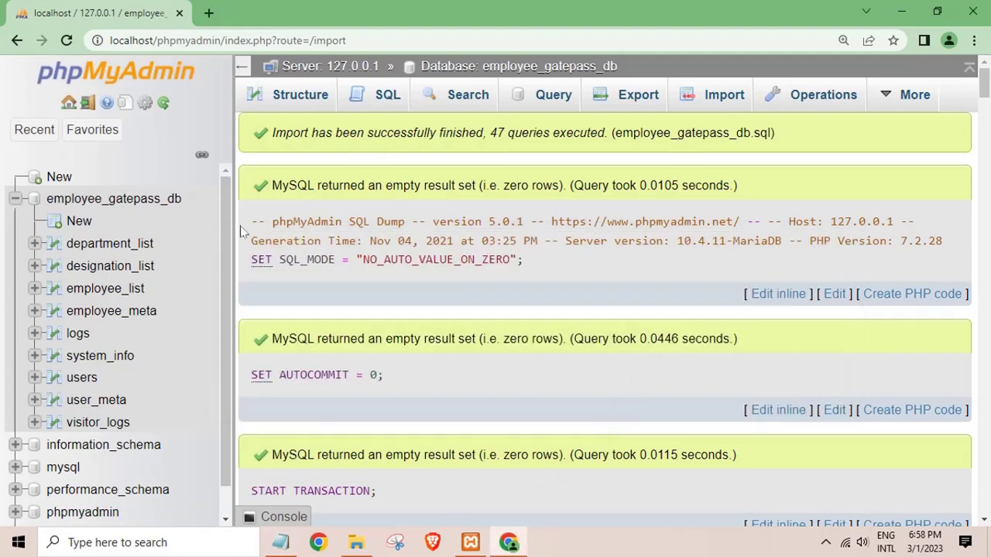
Browse the imported visitor_logs and users tables (3 rows), then start a new Chrome tab.
left_click_drag(986, 89, 987, 512)
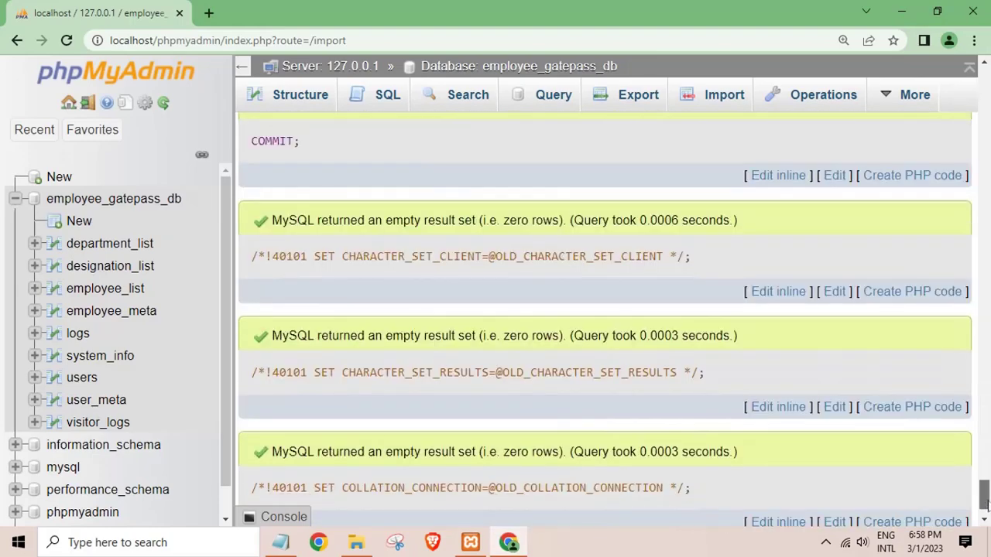
left_click(105, 430)
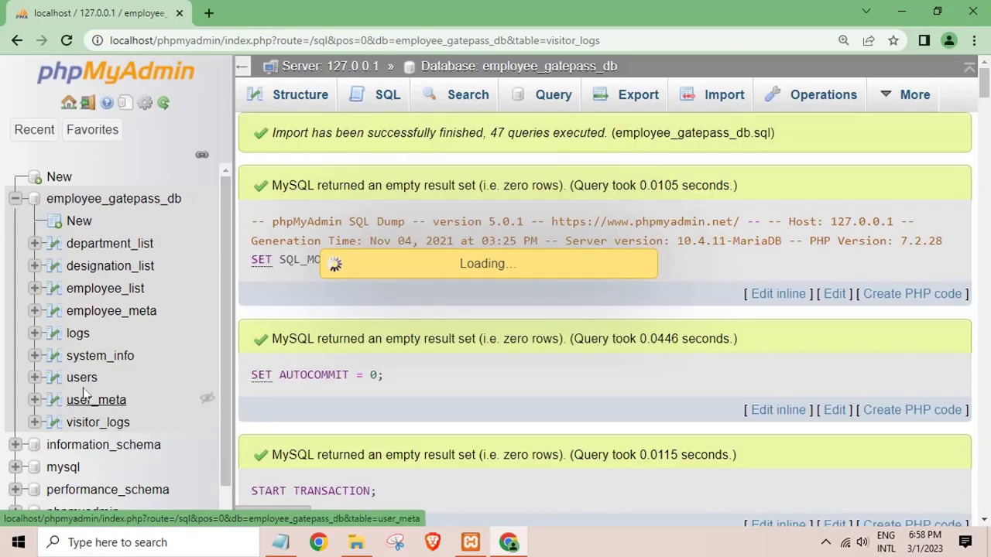
left_click(79, 381)
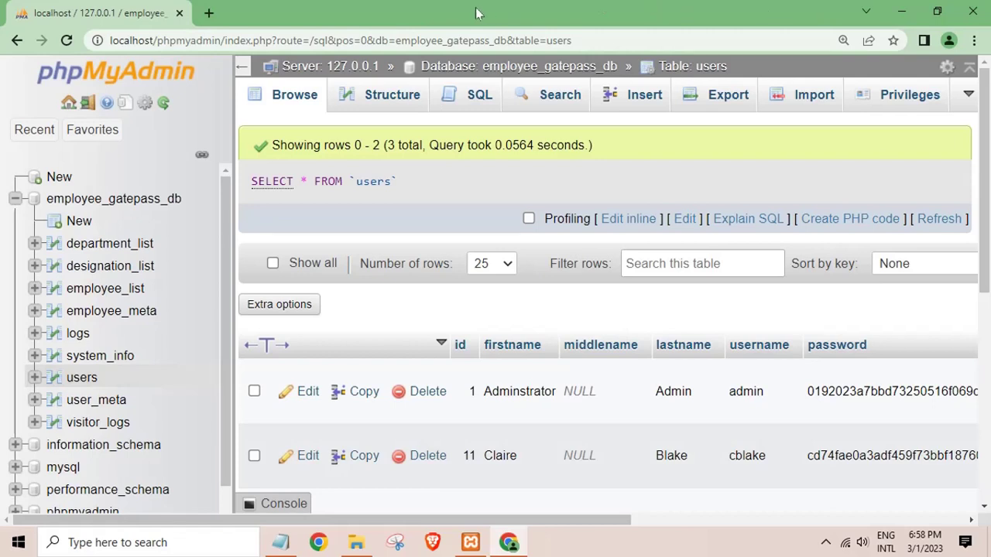
left_click(209, 13)
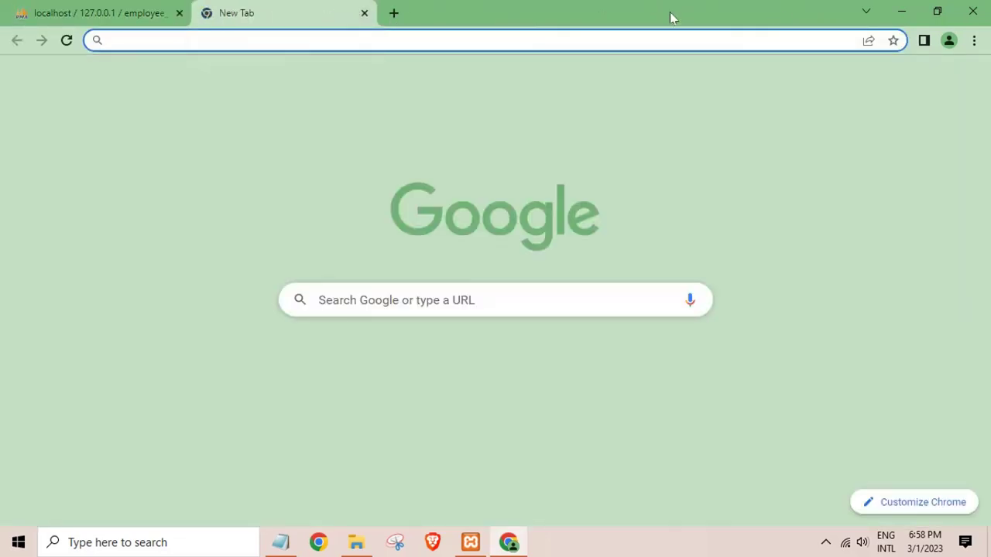
Copy the employee_gatepass folder from the desktop.
left_click(902, 11)
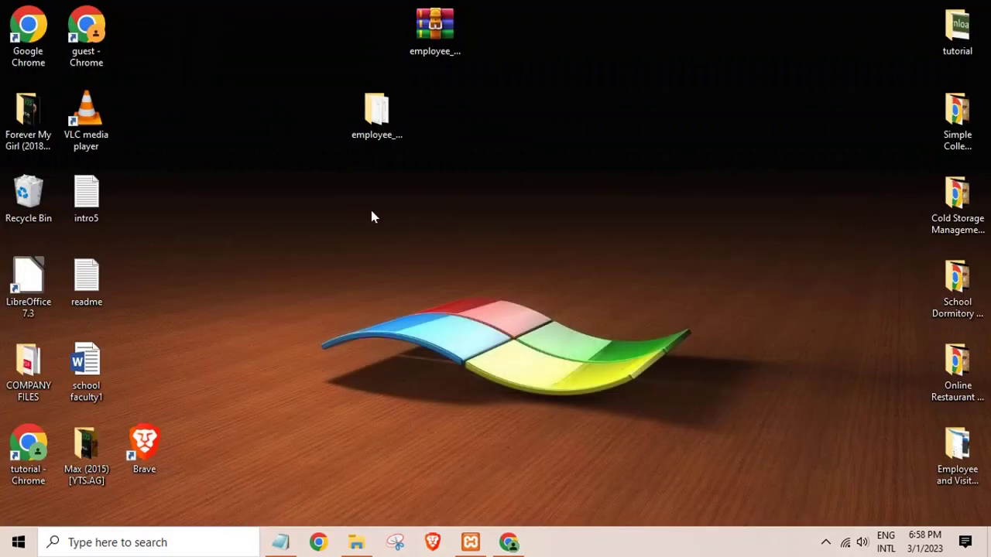
right_click(395, 115)
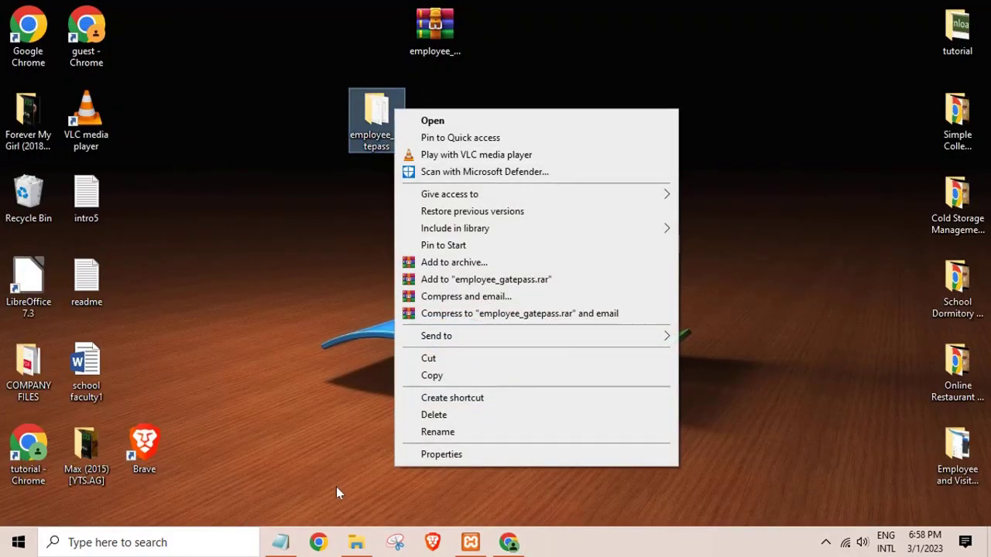
left_click(356, 542)
left_click(651, 70)
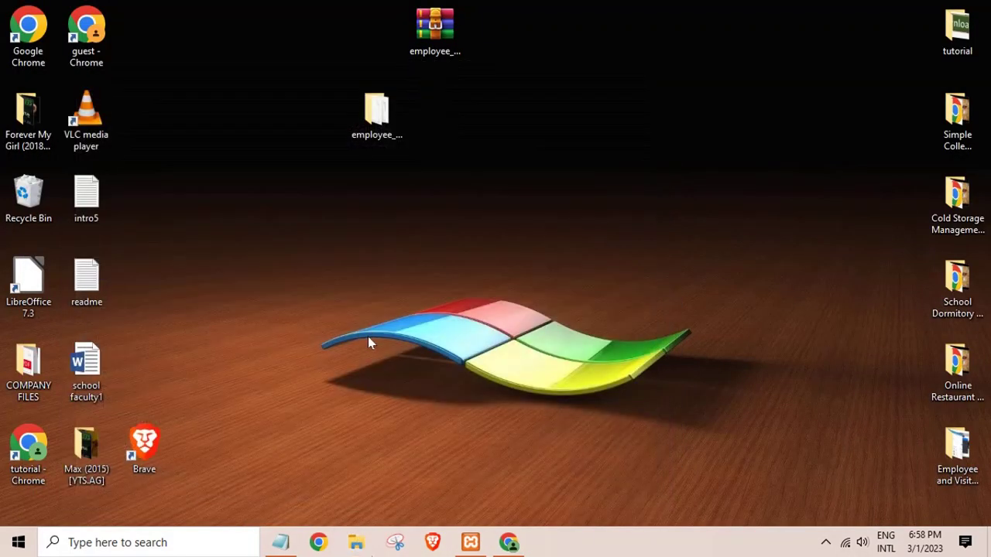
right_click(384, 130)
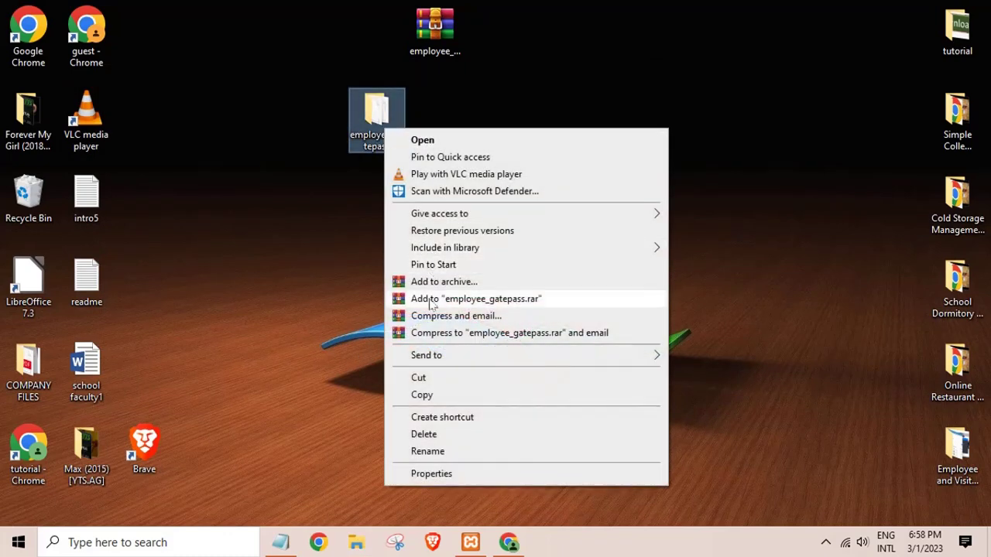
left_click(421, 395)
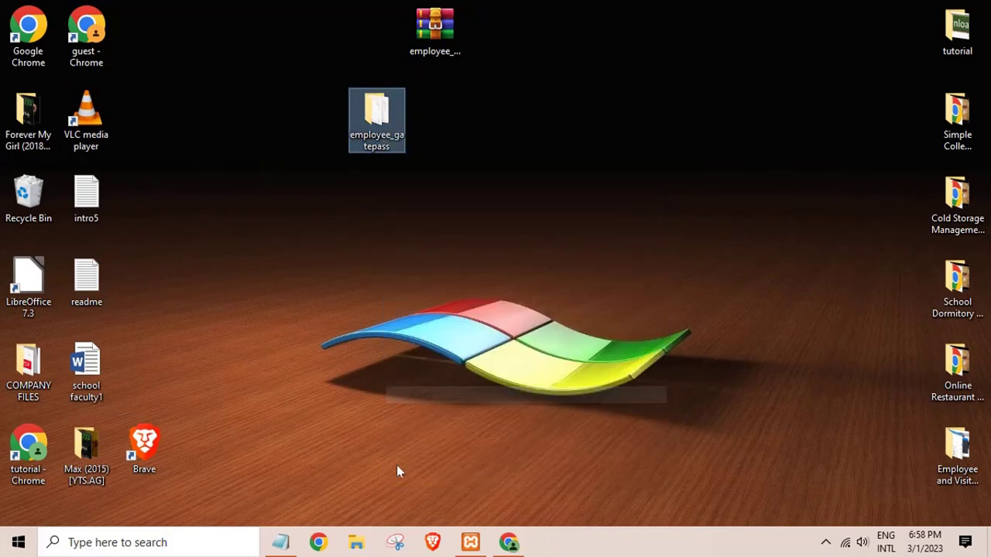
Paste the employee_gatepass folder into C:\xampp\htdocs using File Explorer.
left_click(357, 543)
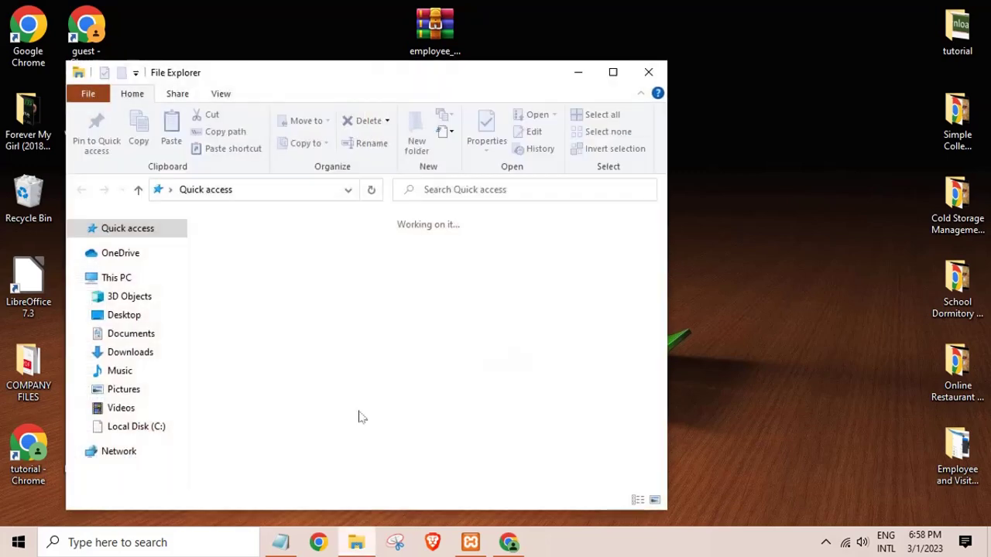
left_click(612, 70)
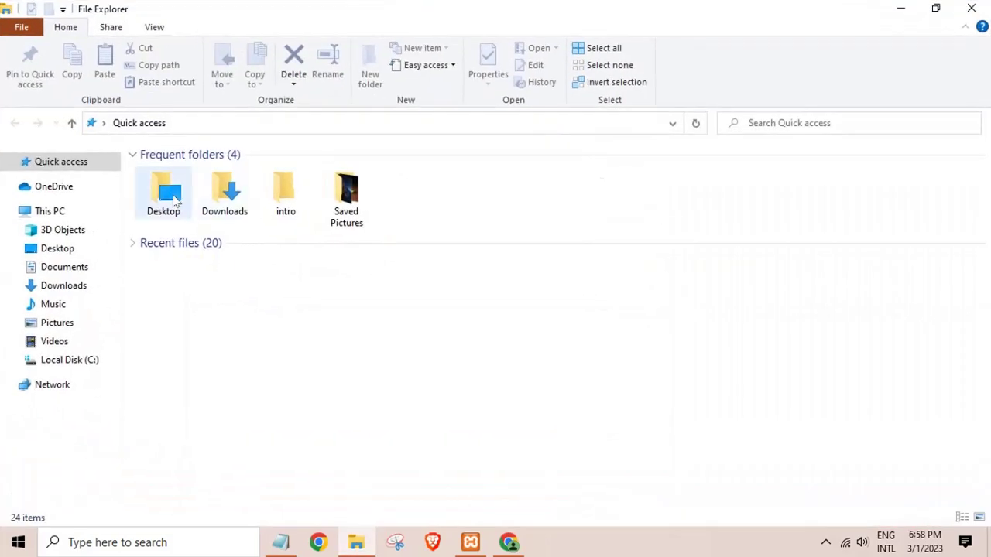
left_click(81, 364)
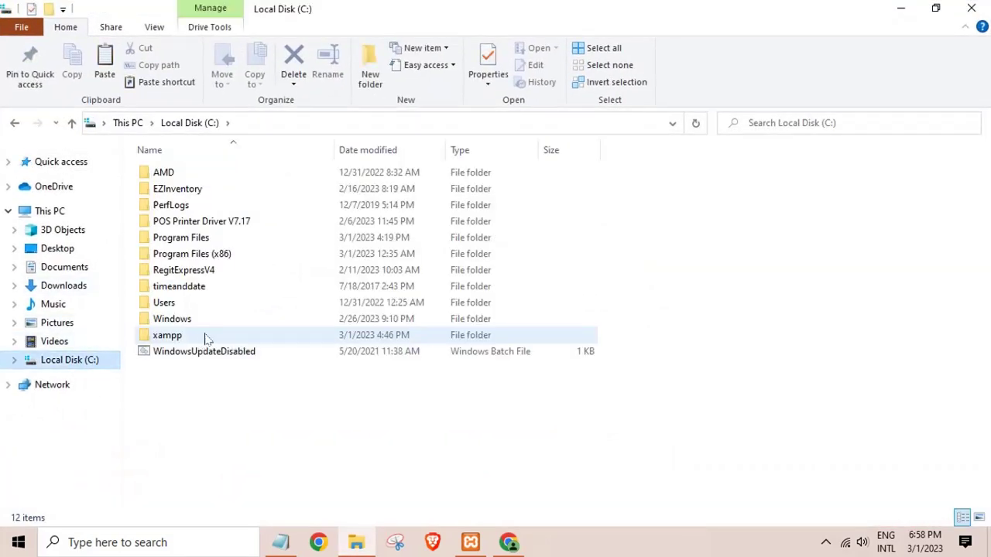
double_click(206, 337)
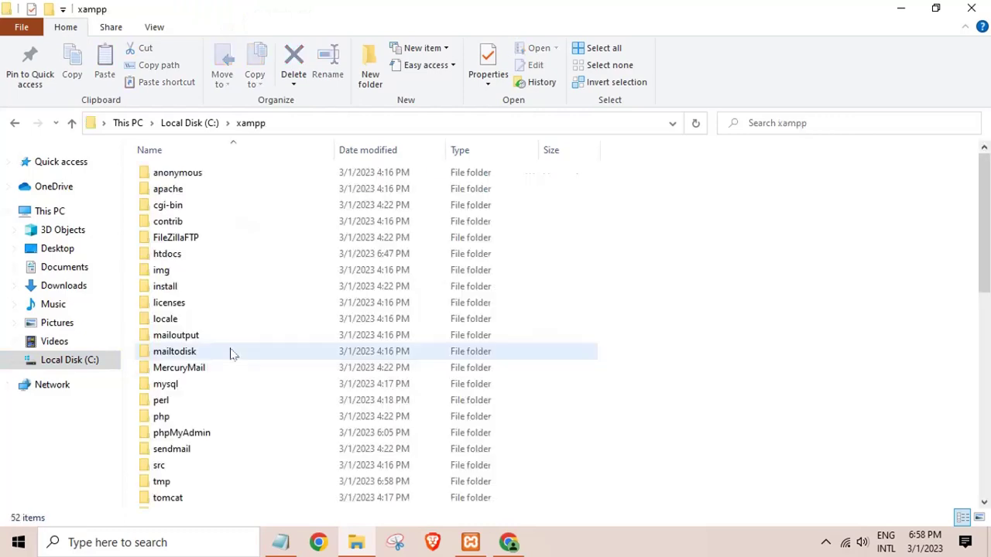
double_click(178, 255)
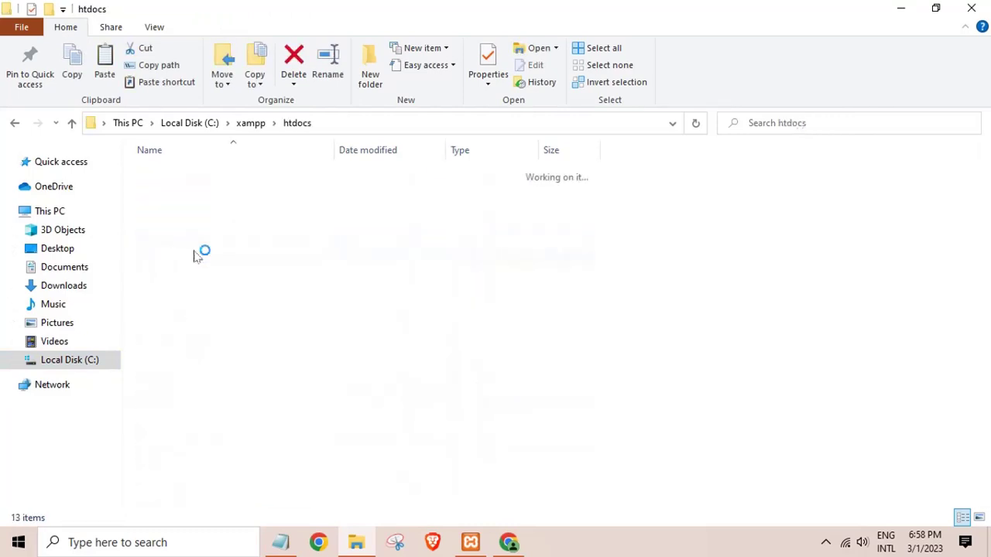
right_click(446, 425)
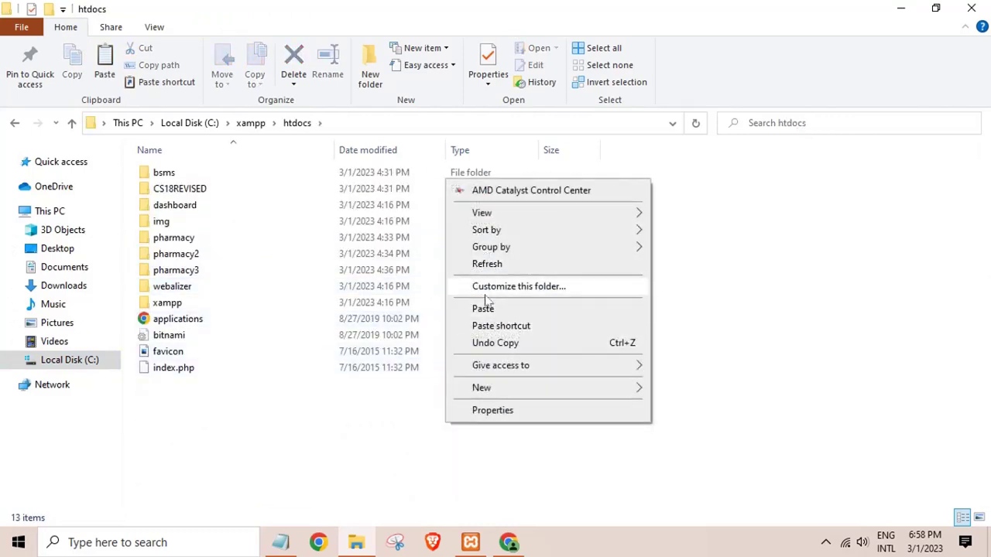
left_click(485, 309)
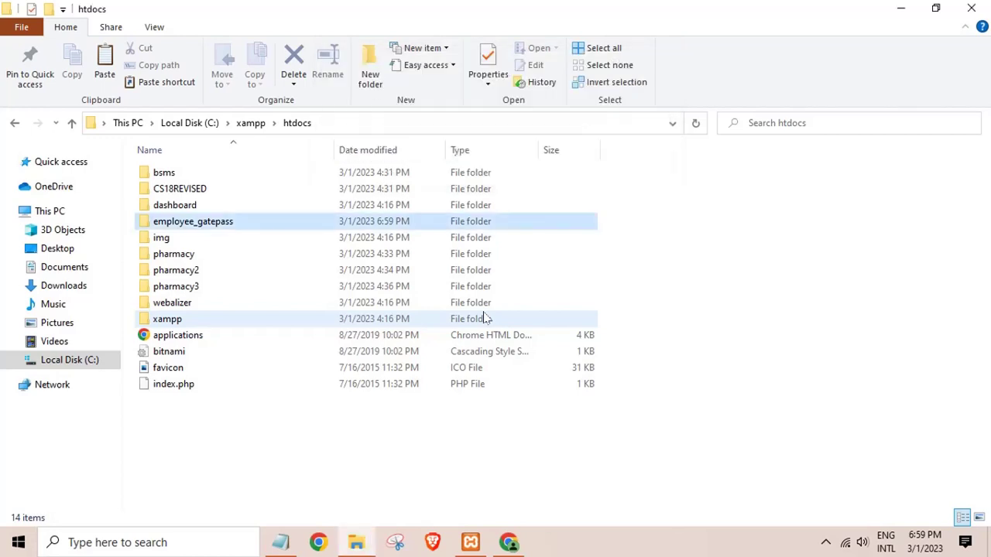
Open the employee_gatepass folder in htdocs and copy its full path.
double_click(307, 224)
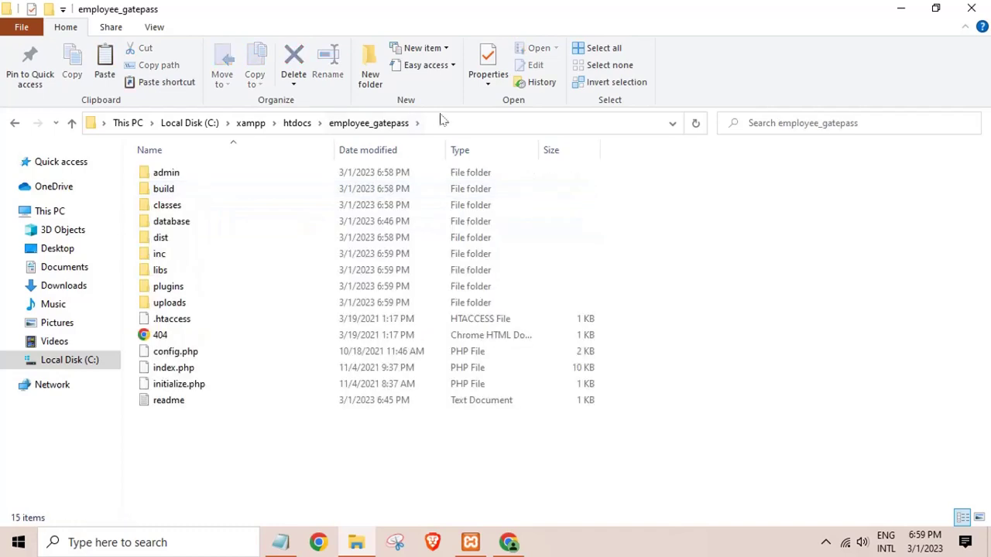
left_click(235, 124)
right_click(234, 128)
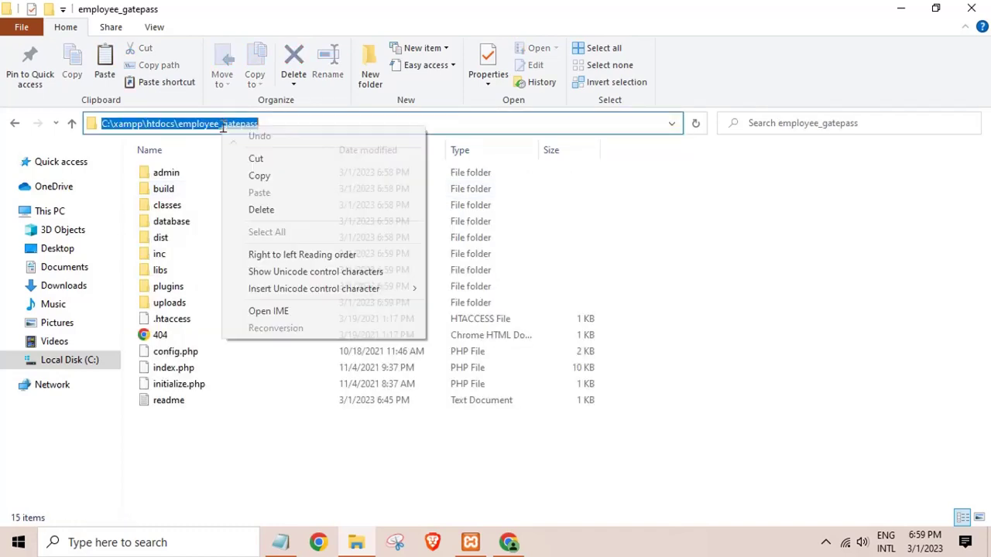
left_click(270, 179)
Load localhost/employee_gatepass in Chrome and check its Visitors and Employees sections.
left_click(509, 542)
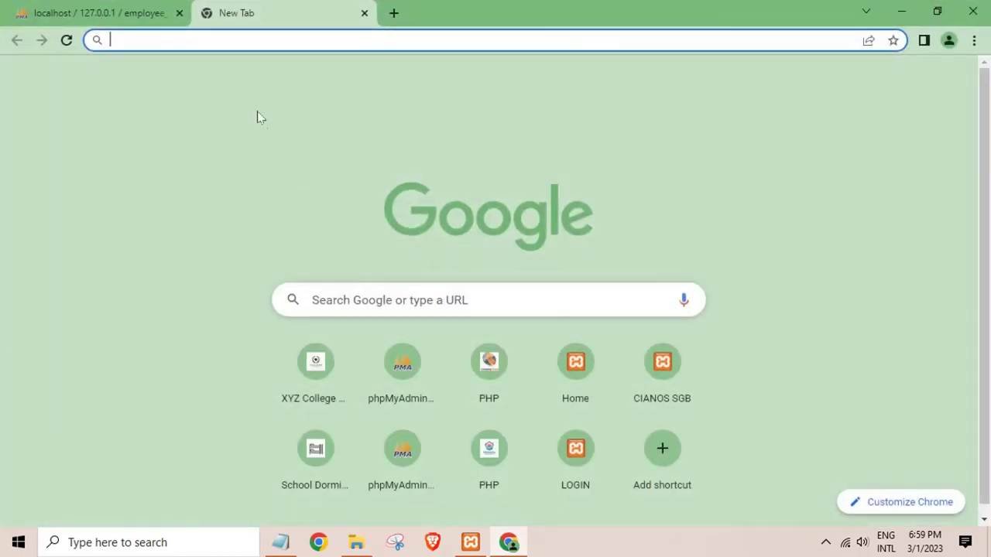
right_click(139, 40)
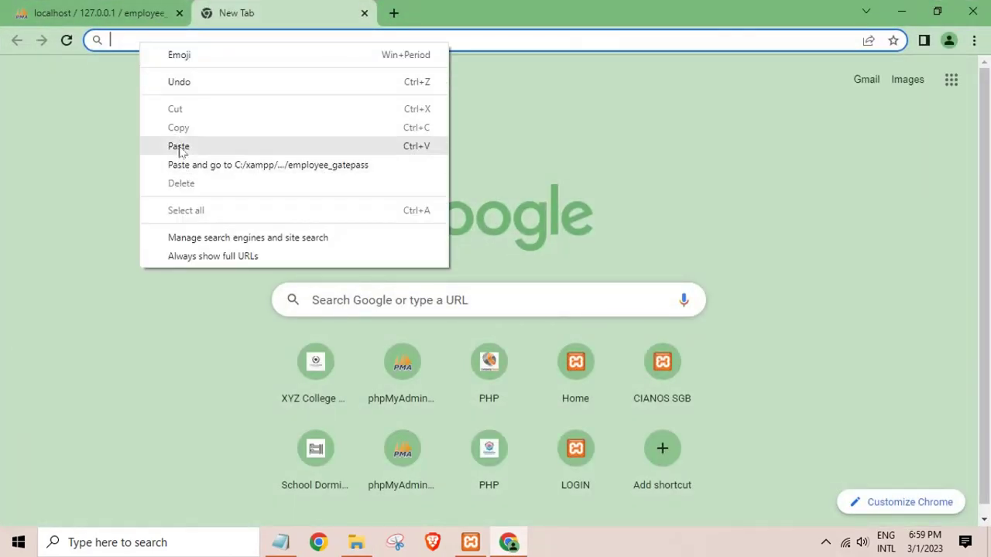
left_click(179, 147)
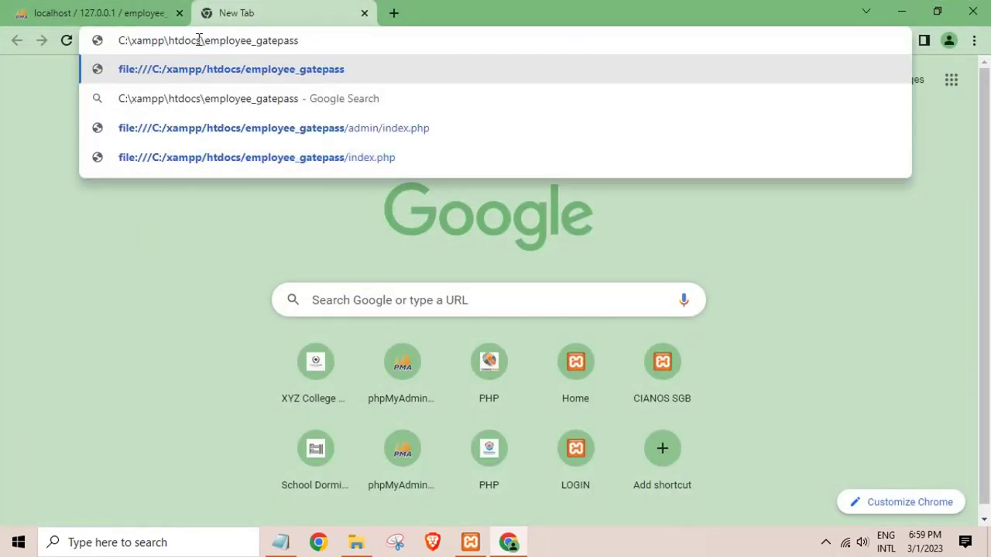
left_click_drag(199, 40, 67, 48)
key("BackSpace")
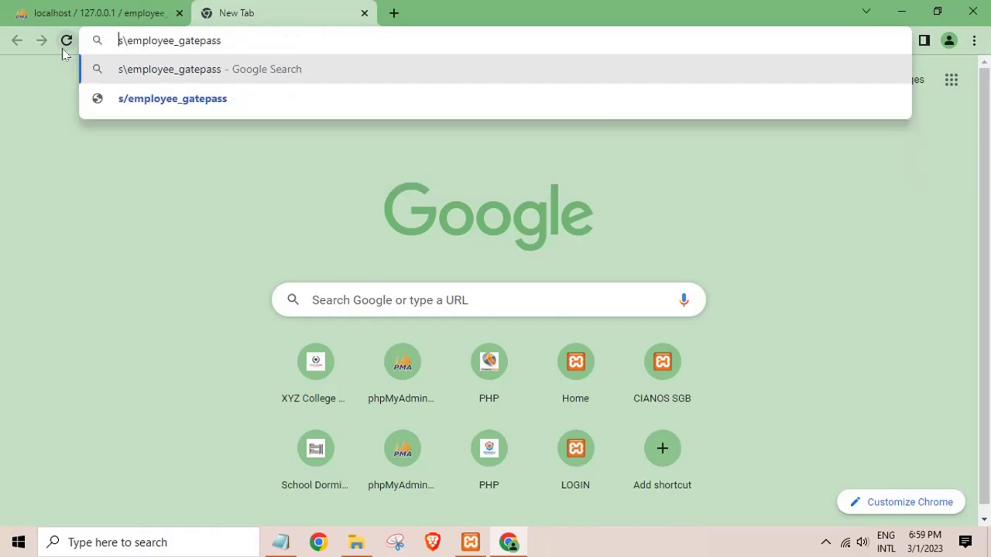
key("BackSpace")
type("loc")
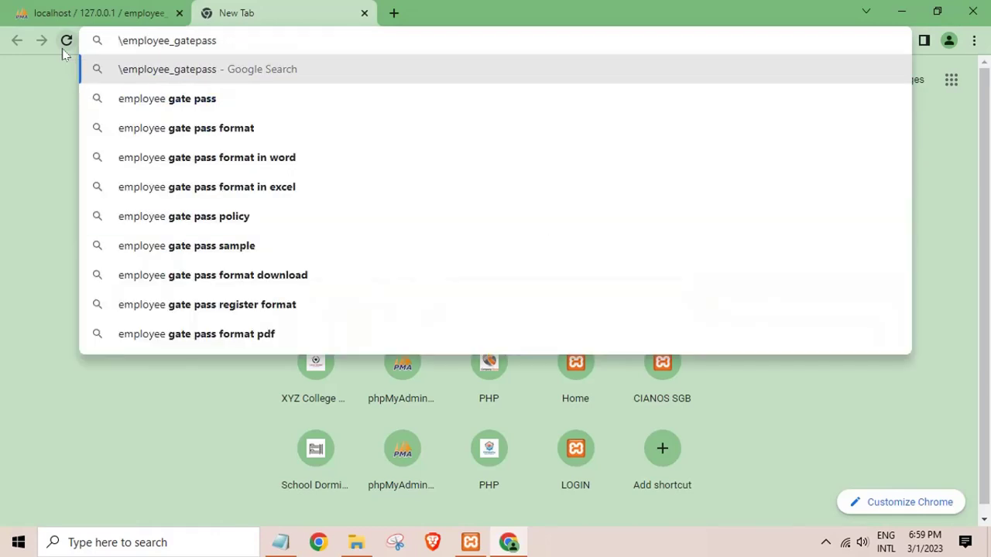
type("alhost")
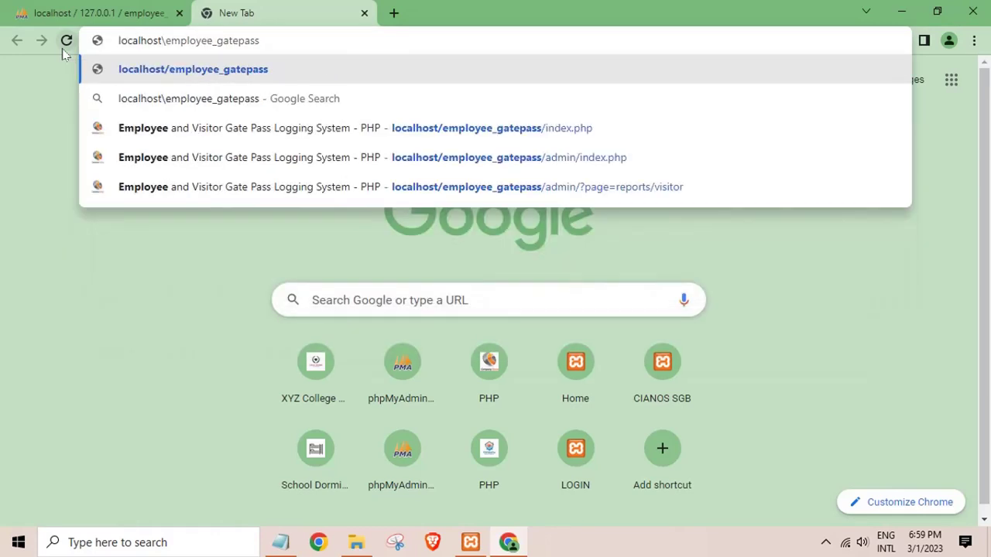
key("Return")
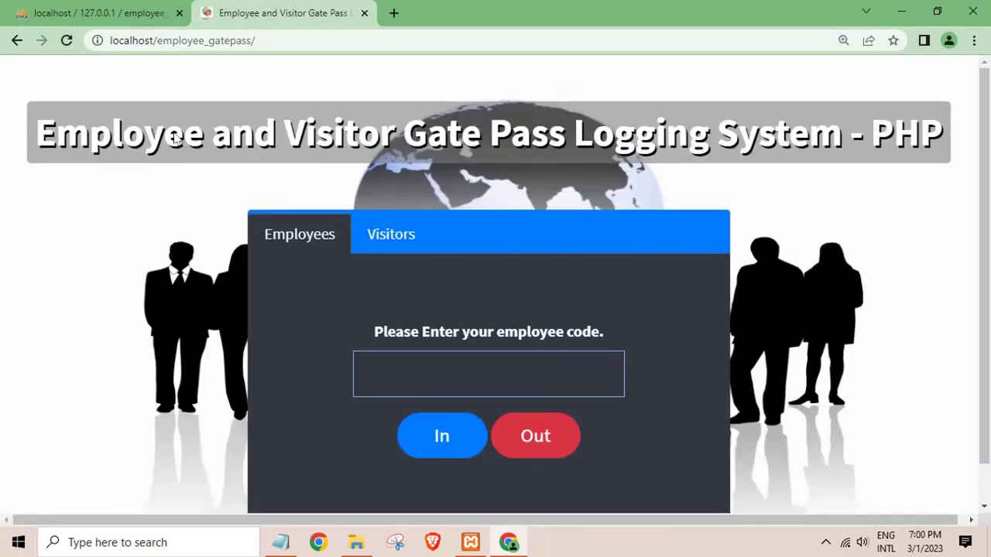
left_click(402, 244)
left_click(343, 234)
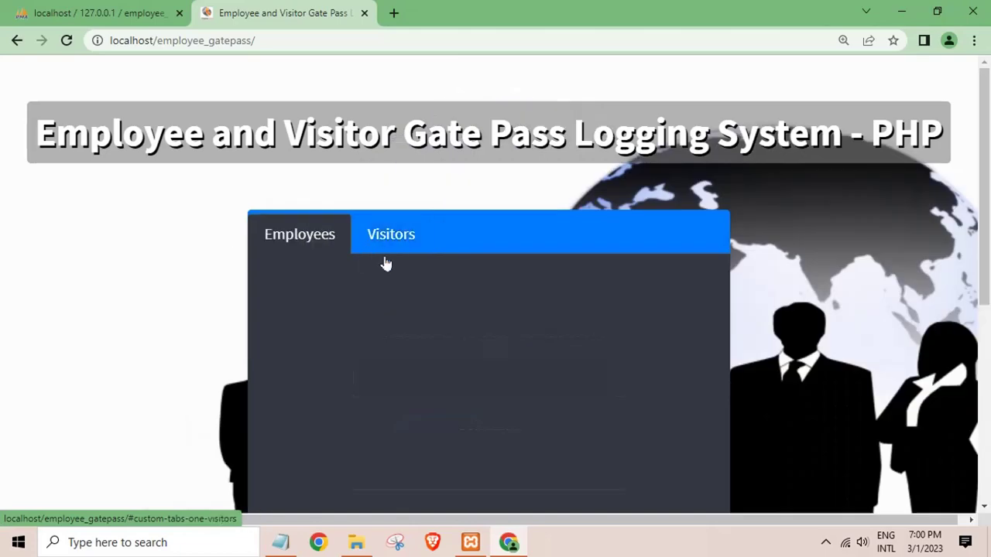
Open the project's admin\index.php file in Notepad++.
left_click(357, 542)
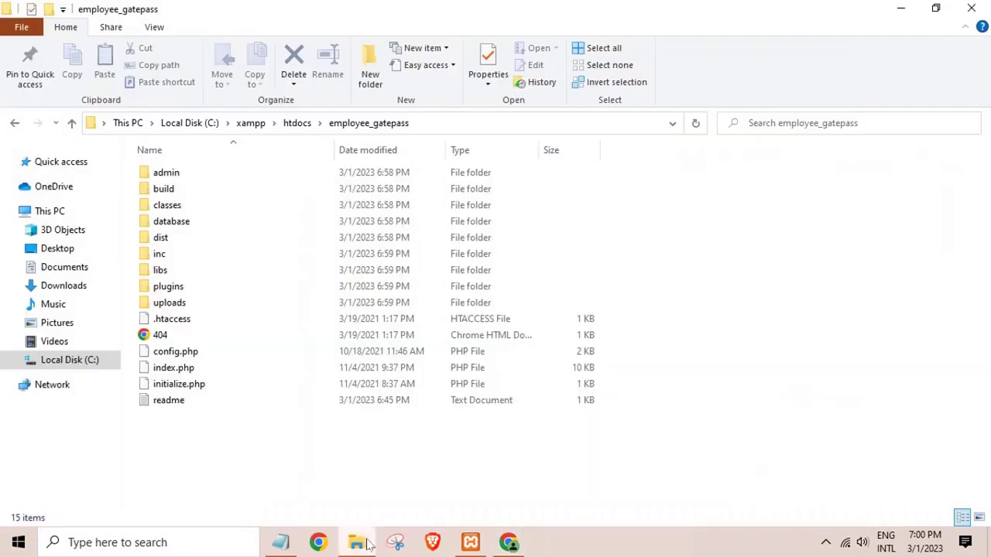
left_click(204, 174)
double_click(204, 174)
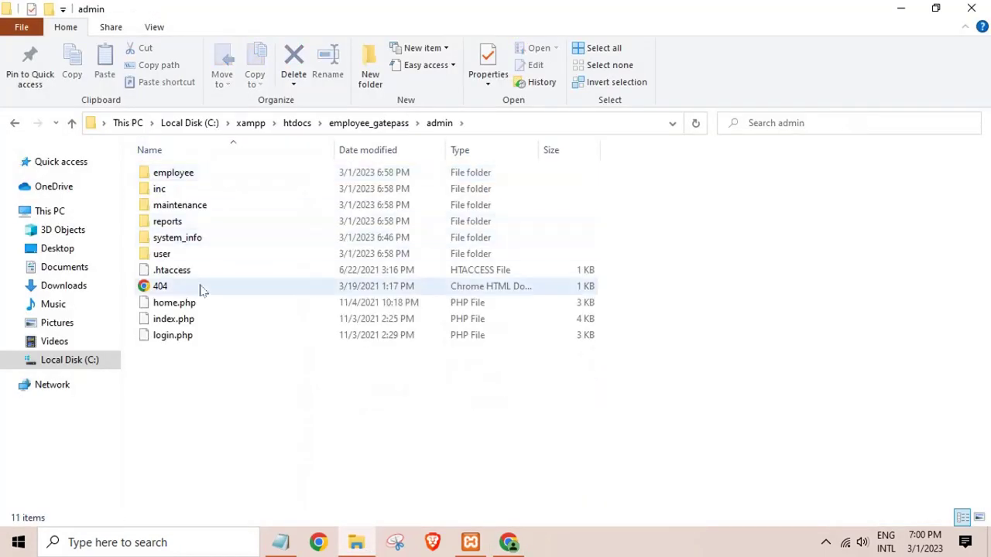
left_click(170, 320)
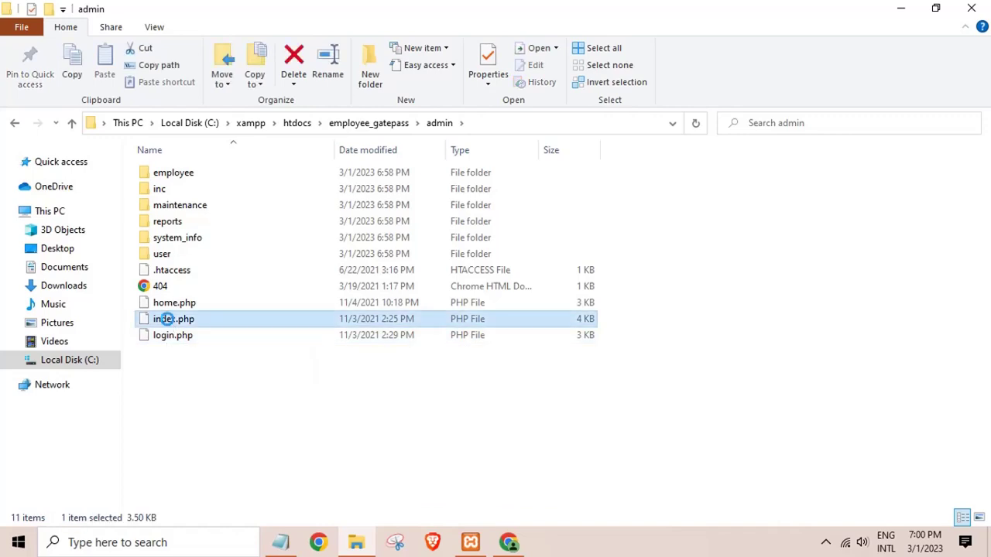
right_click(170, 321)
left_click(184, 46)
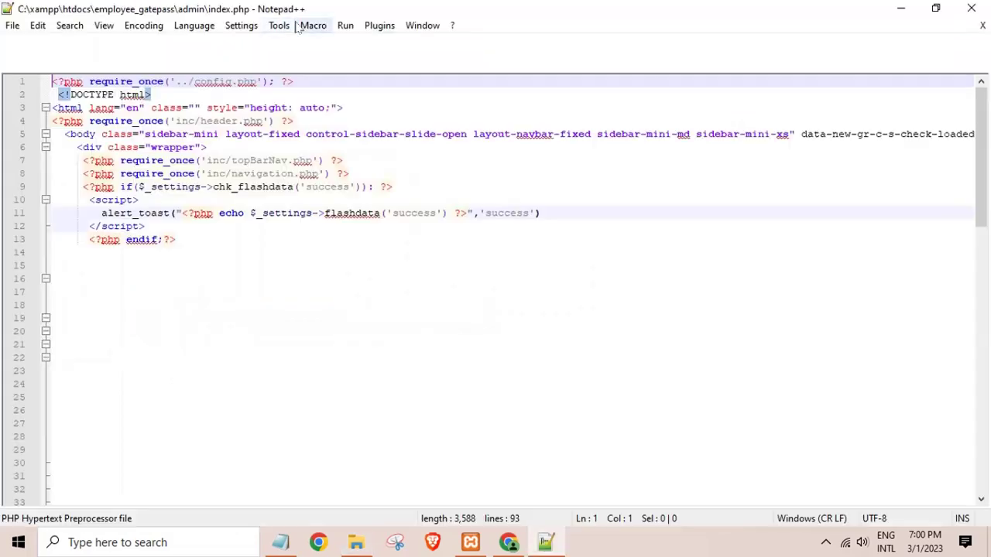
Launch index.php in Chrome and switch the address to localhost/employee_gatepass/admin.
left_click(345, 26)
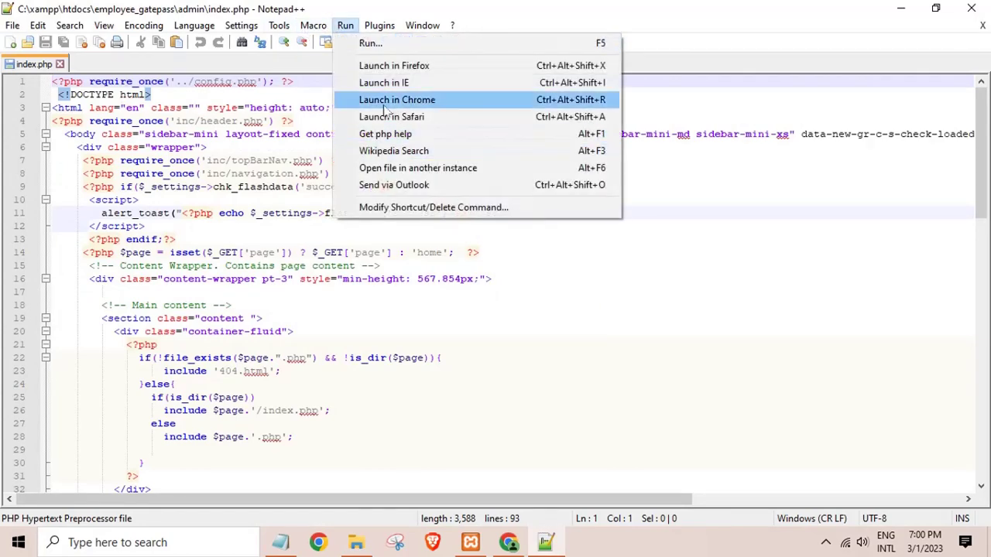
left_click(383, 106)
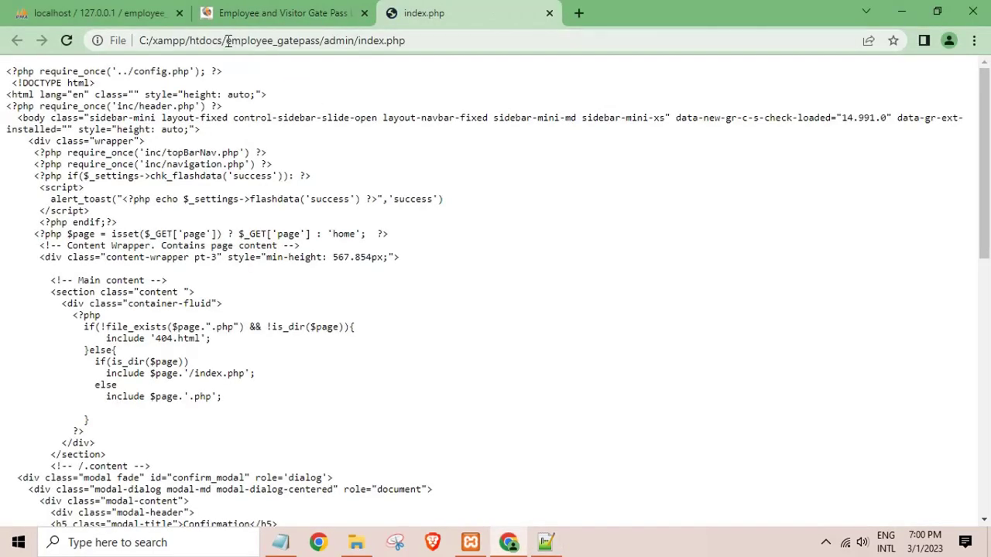
left_click_drag(223, 40, 2, 97)
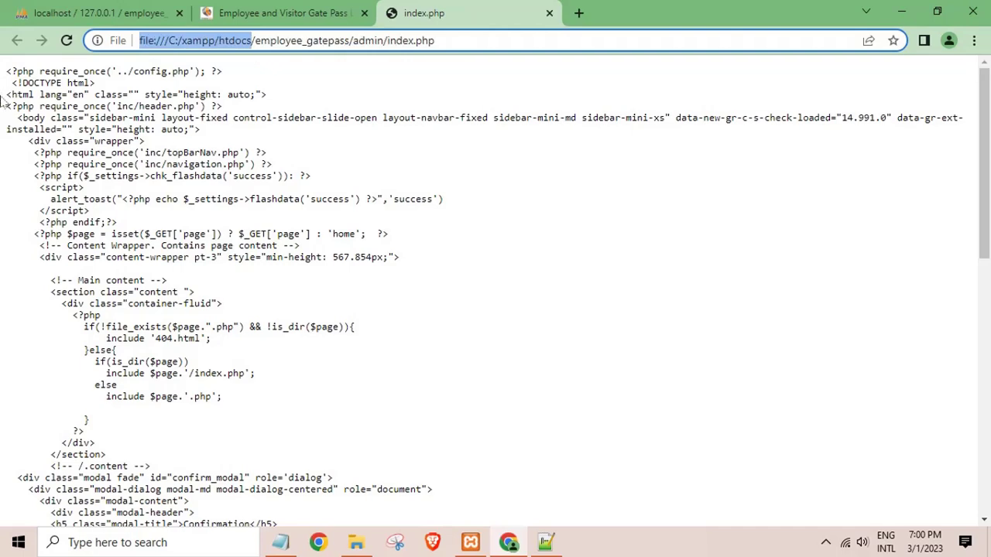
key("BackSpace")
type("localhost")
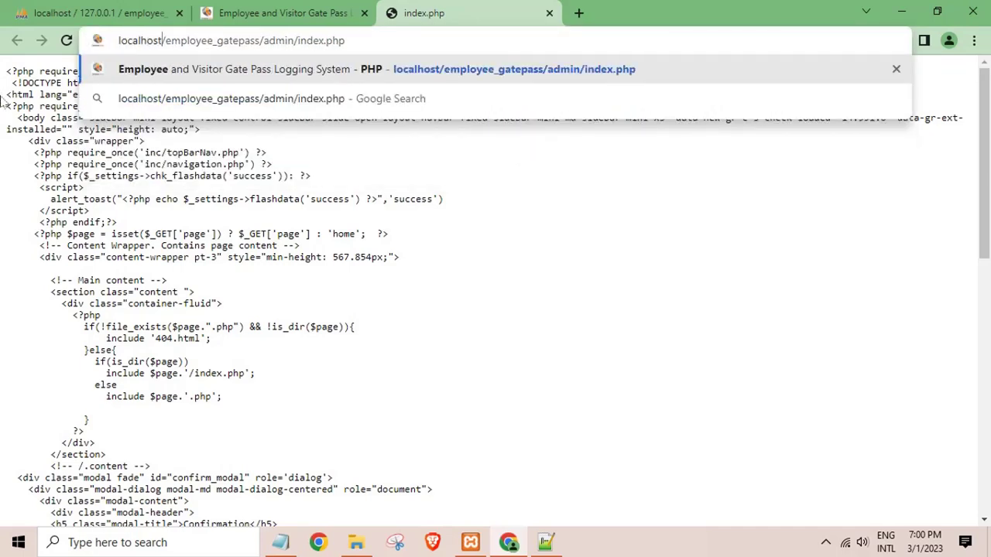
key("Return")
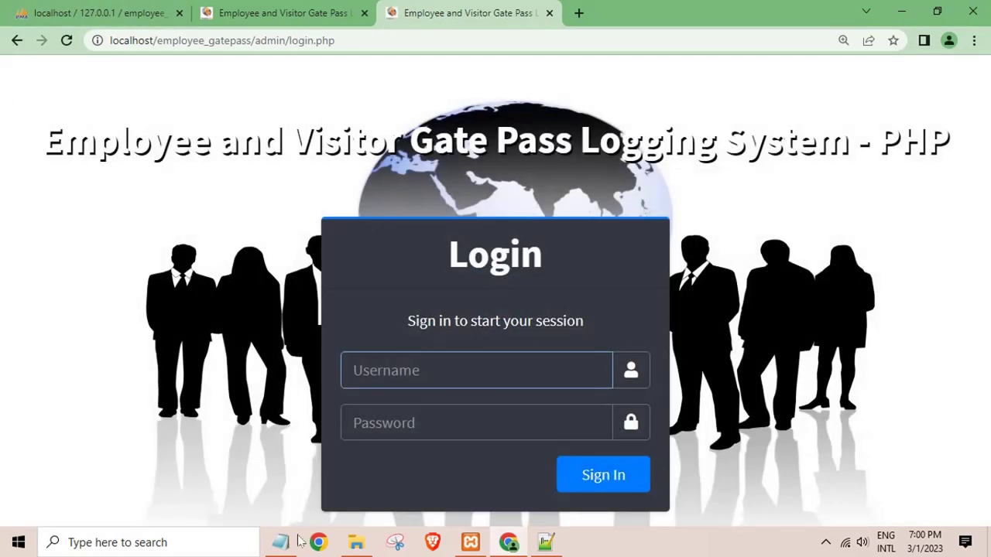
Jot the admin login credentials in a Notepad note and hide it.
left_click(296, 541)
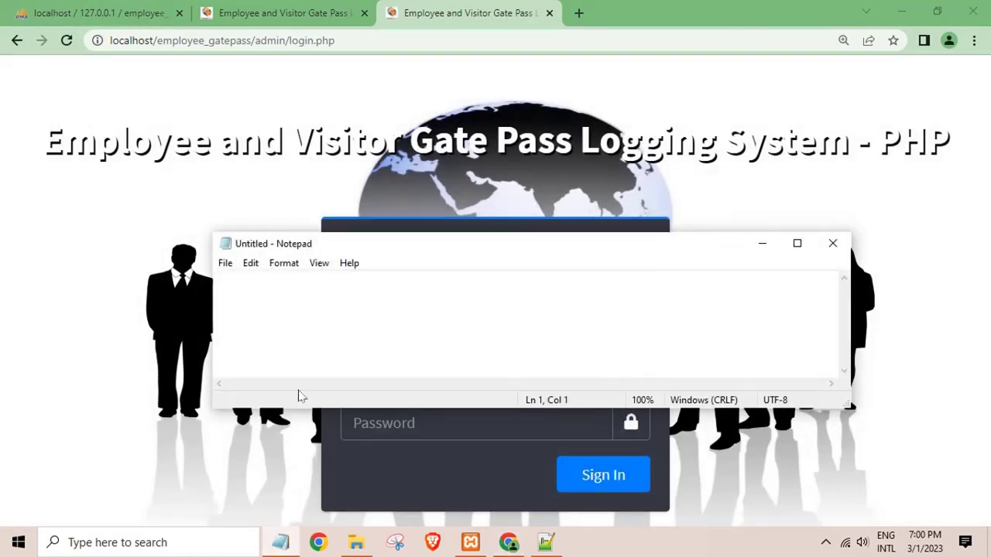
type("admin ")
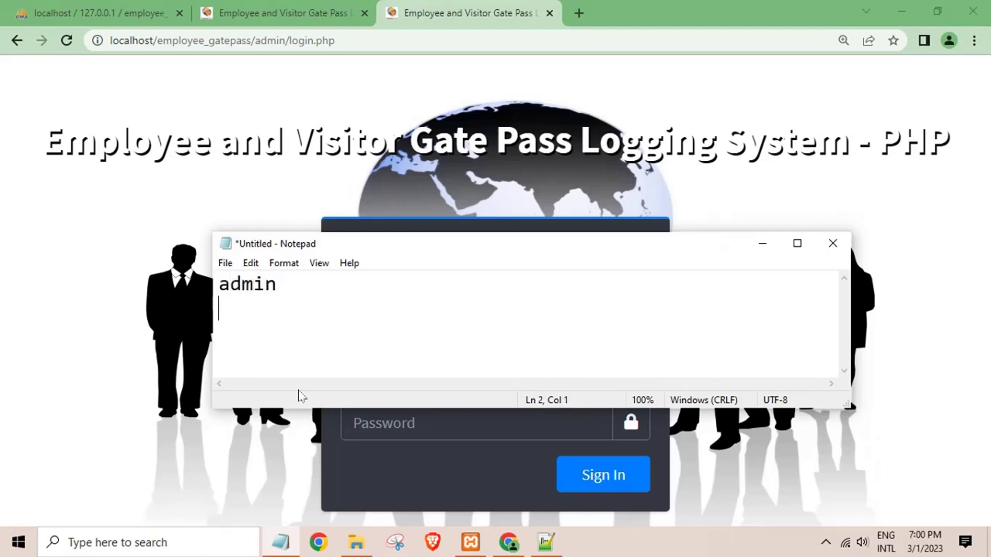
type("admin123")
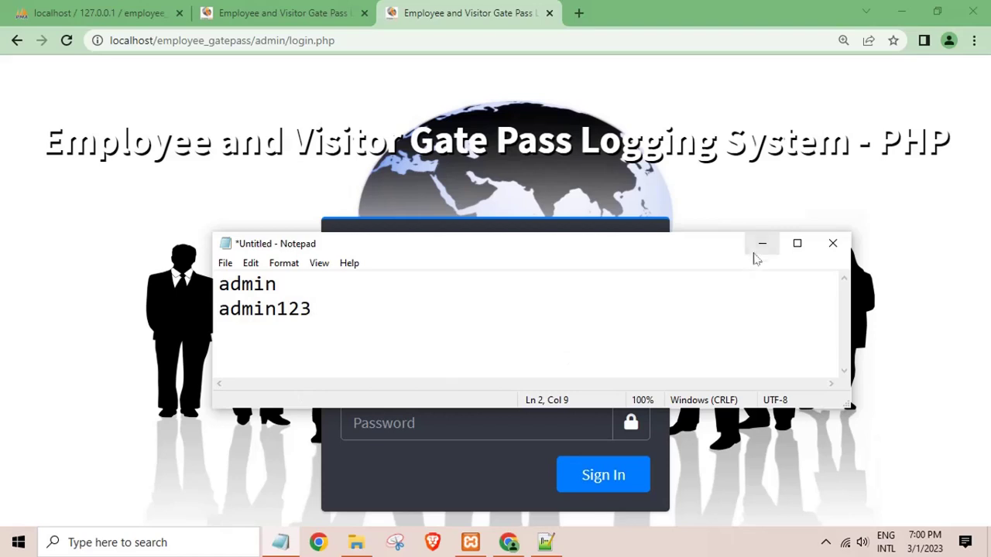
left_click(761, 244)
Sign in to the admin panel with the admin username and password.
left_click(520, 362)
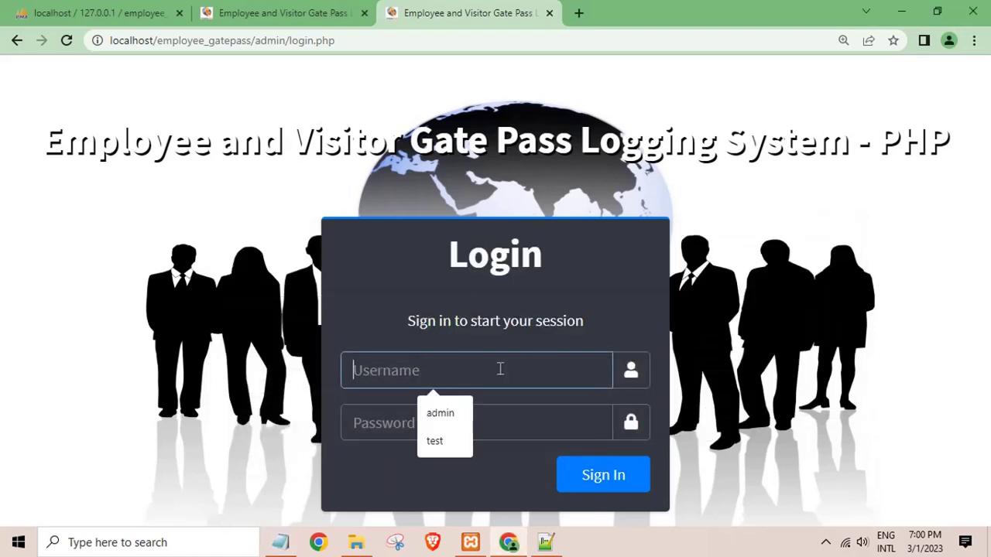
type("admin")
key("Tab")
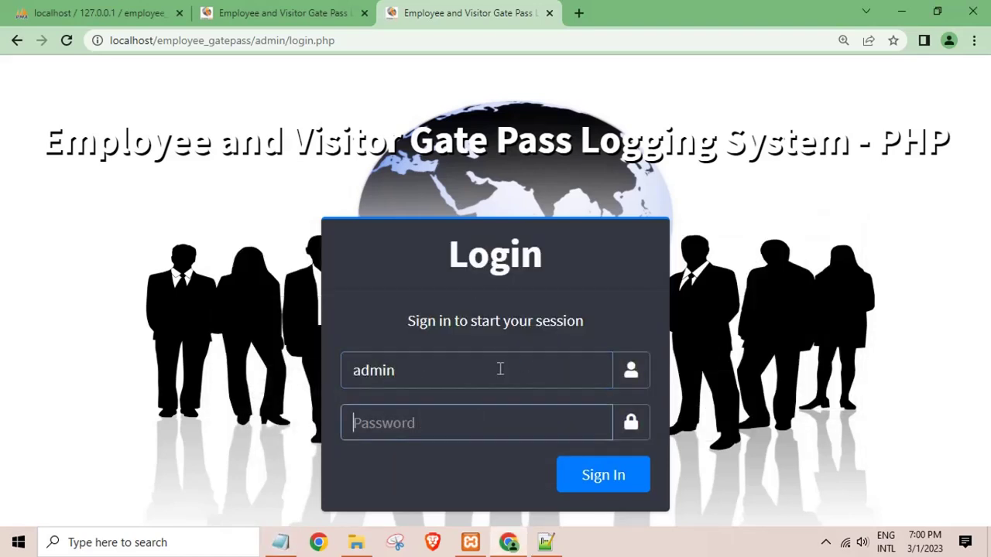
type("adm")
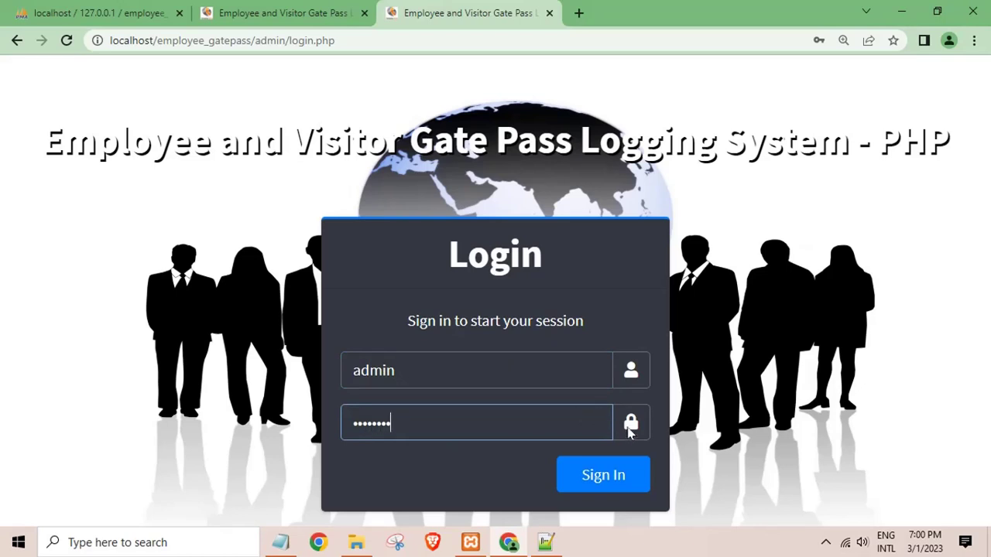
type("in123")
left_click(603, 477)
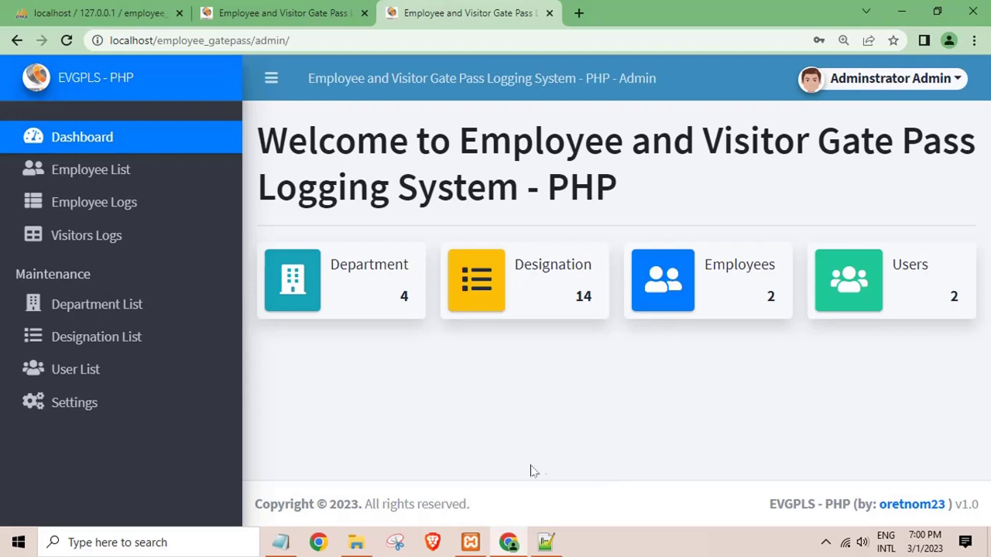
Look over the employee logs report and the landing page's employee code prompt.
left_click(132, 206)
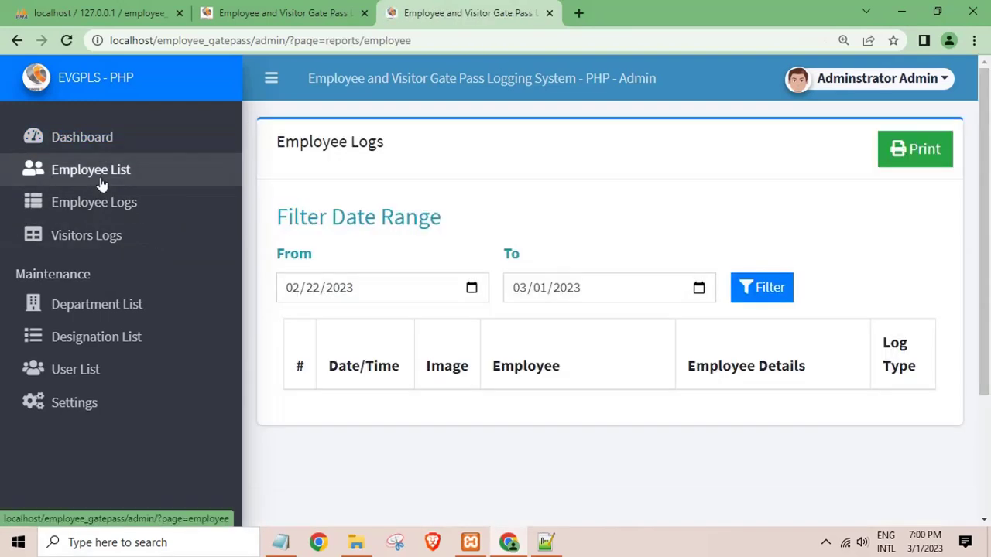
left_click(282, 12)
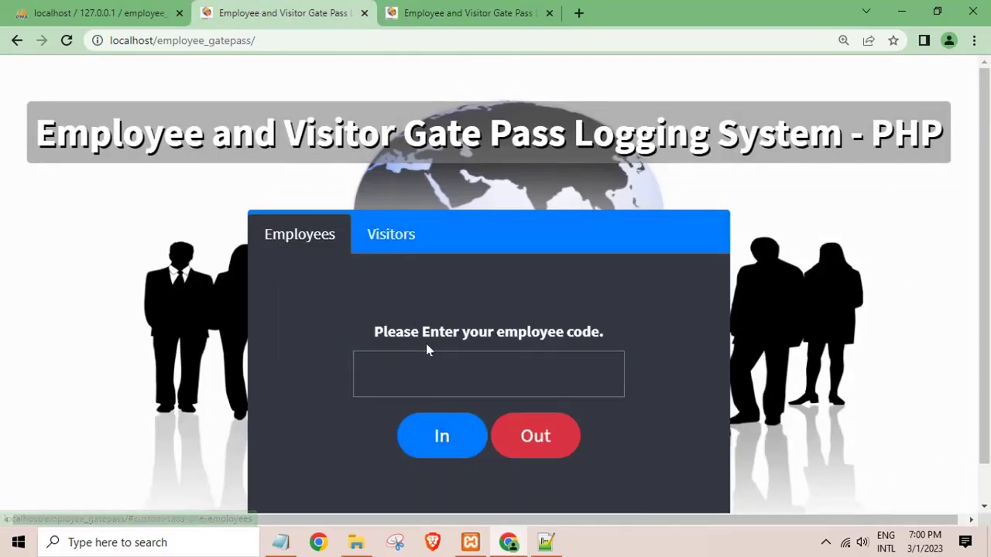
left_click_drag(360, 331, 599, 331)
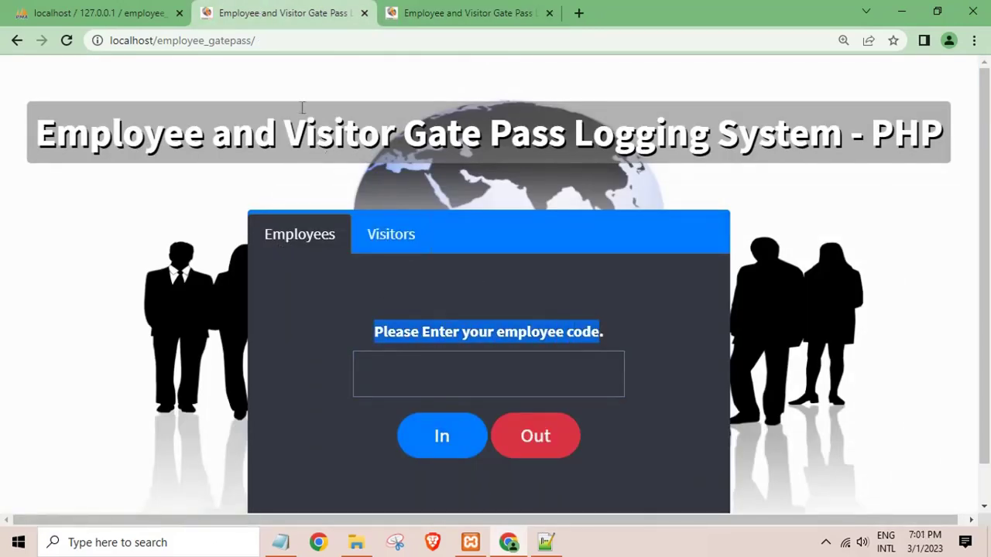
left_click(400, 17)
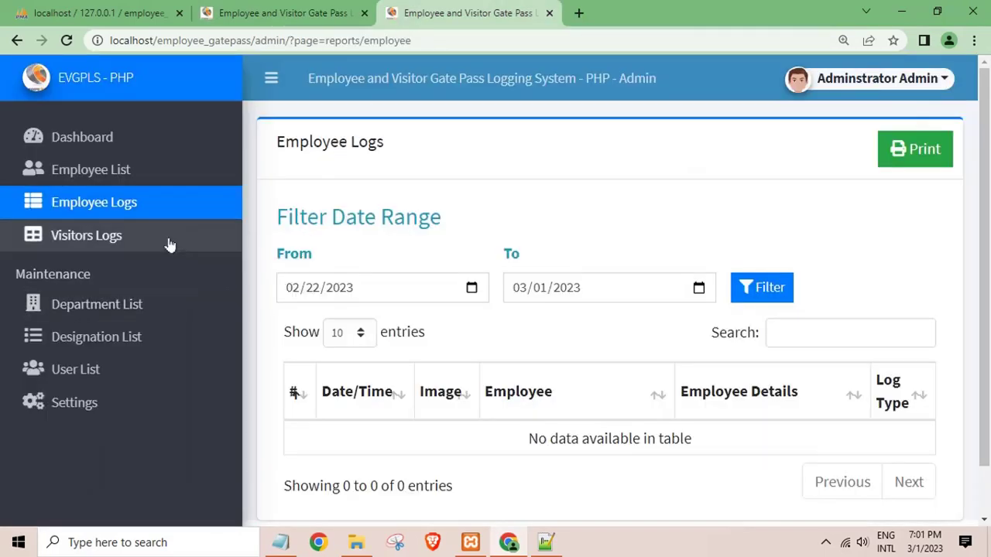
Copy the first employee's code from the Employee List.
left_click(89, 175)
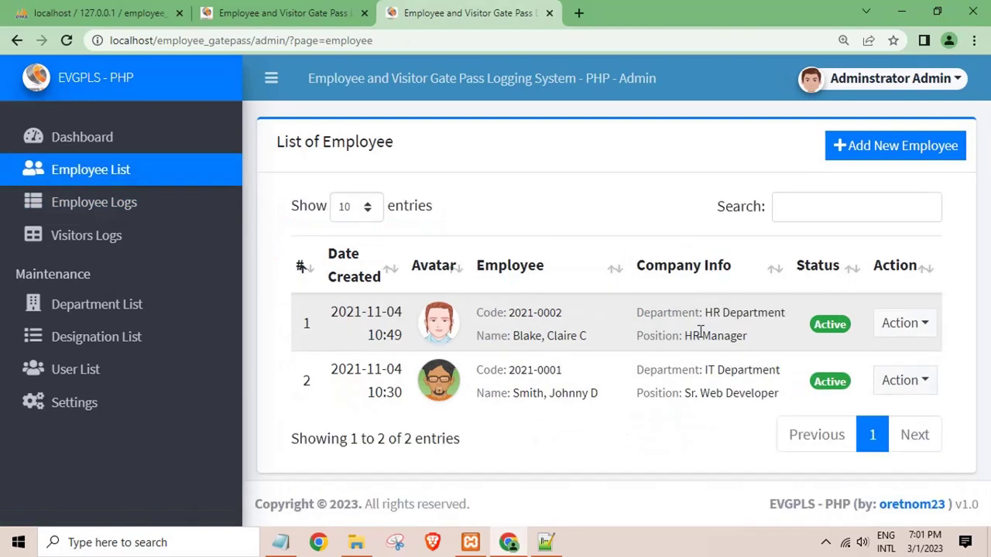
left_click_drag(509, 313, 565, 312)
left_click(545, 310)
right_click(548, 309)
left_click(577, 317)
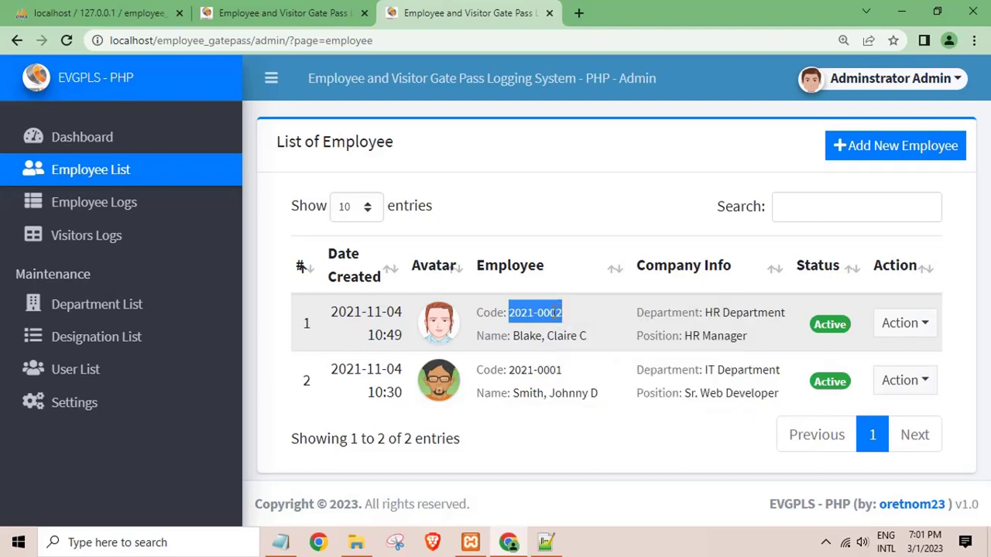
Paste the employee code on the landing page and log the employee In.
left_click(321, 12)
left_click(418, 362)
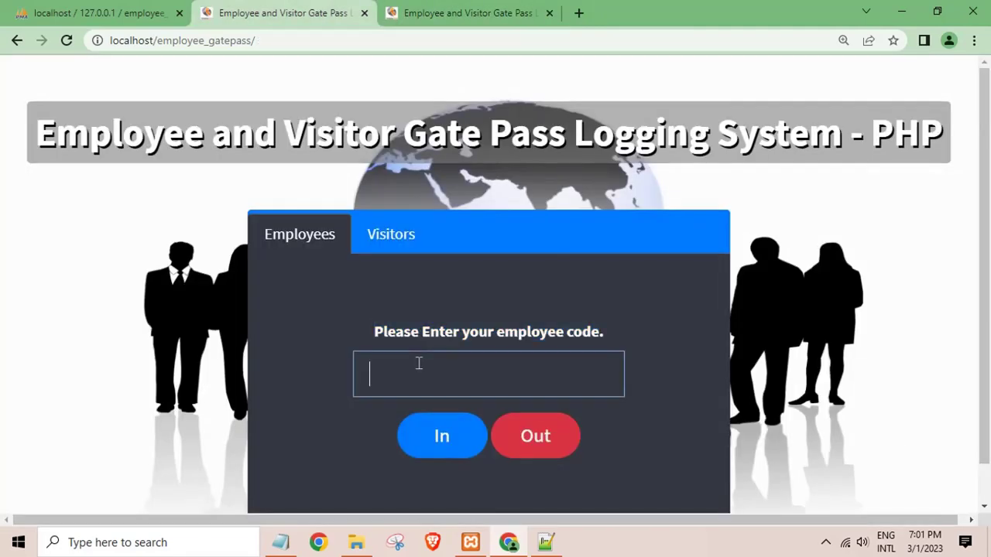
right_click(418, 363)
left_click(456, 240)
left_click(440, 437)
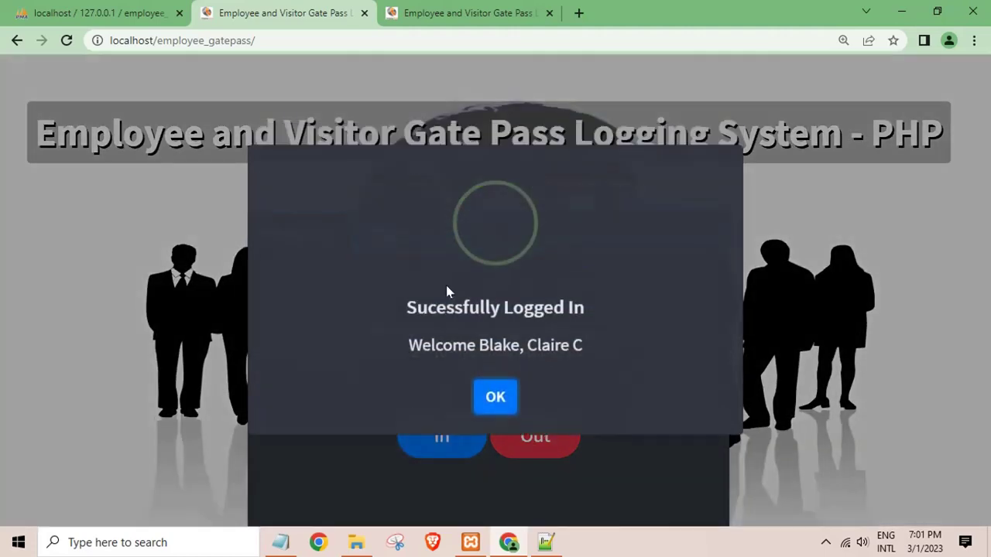